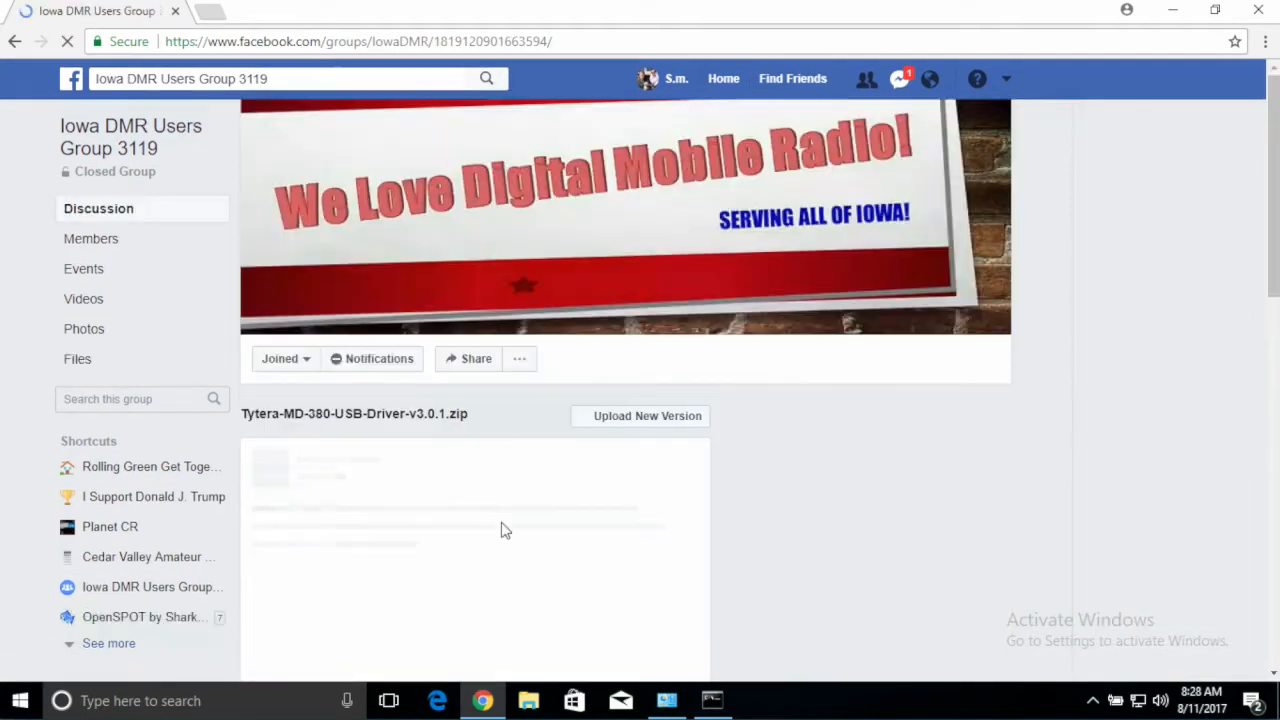
Download the MD-380 USB driver zip and return to the group's file list.
{"action": "scroll", "coordinate": [503, 523], "scroll_direction": "down", "scroll_amount": 1}
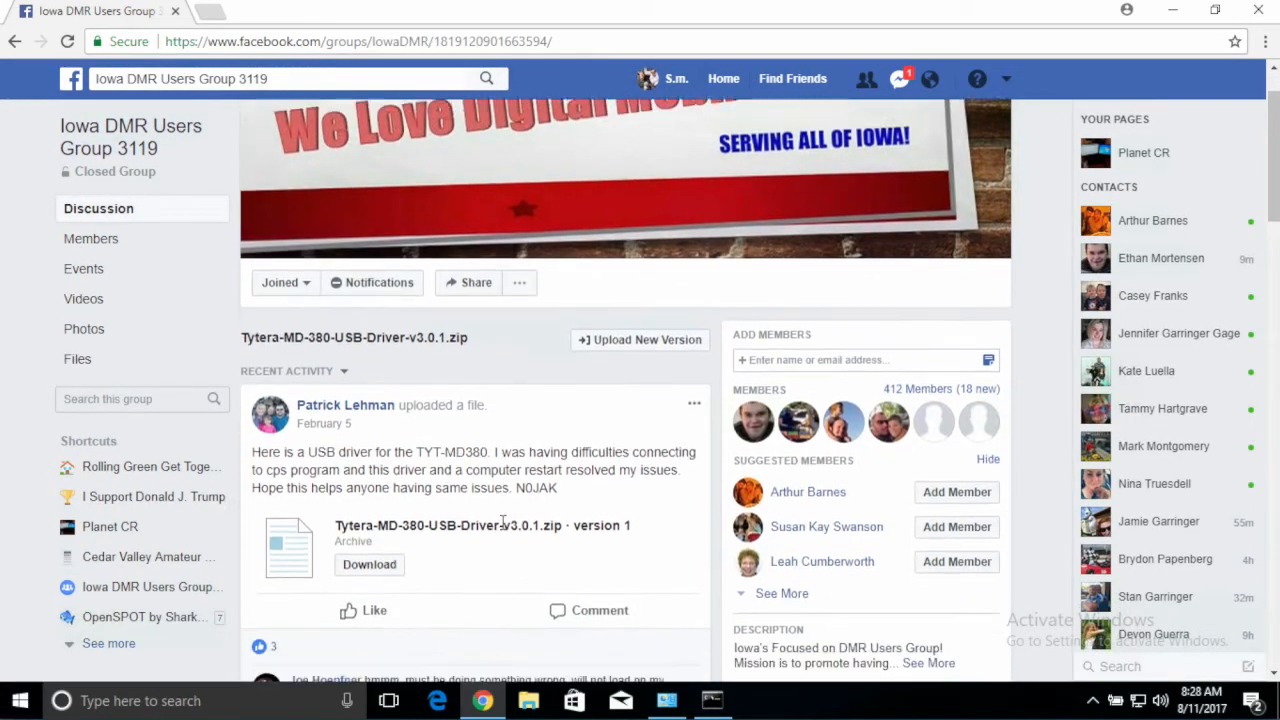
{"action": "left_click", "coordinate": [395, 546]}
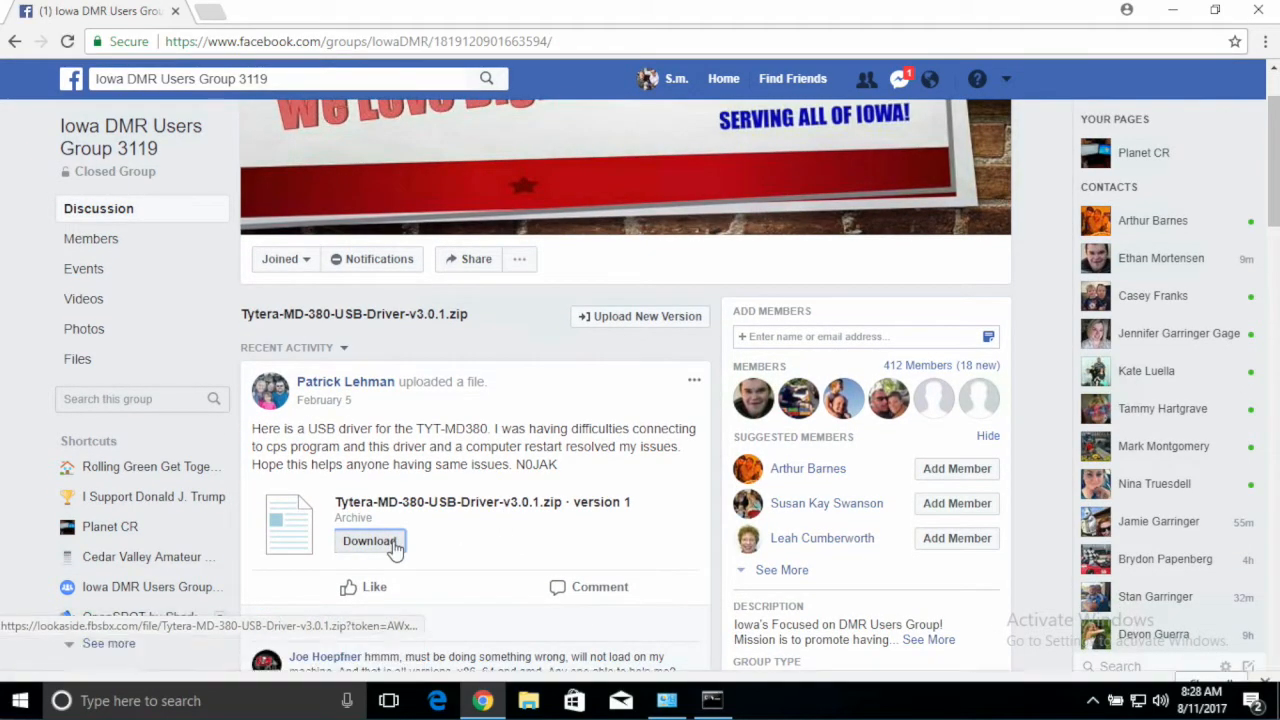
{"action": "left_click", "coordinate": [14, 42]}
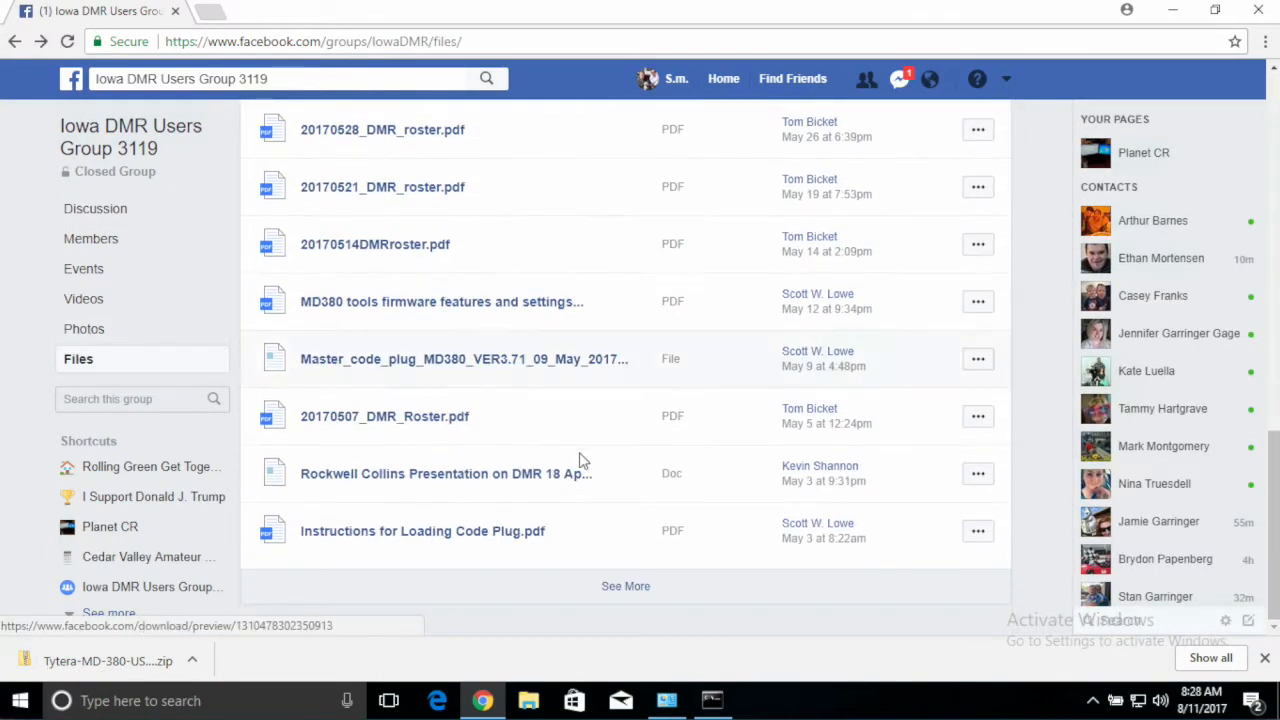
Load more group files and search the page for 'CPS' to find the CPS v1.37 zip.
{"action": "left_click", "coordinate": [606, 590]}
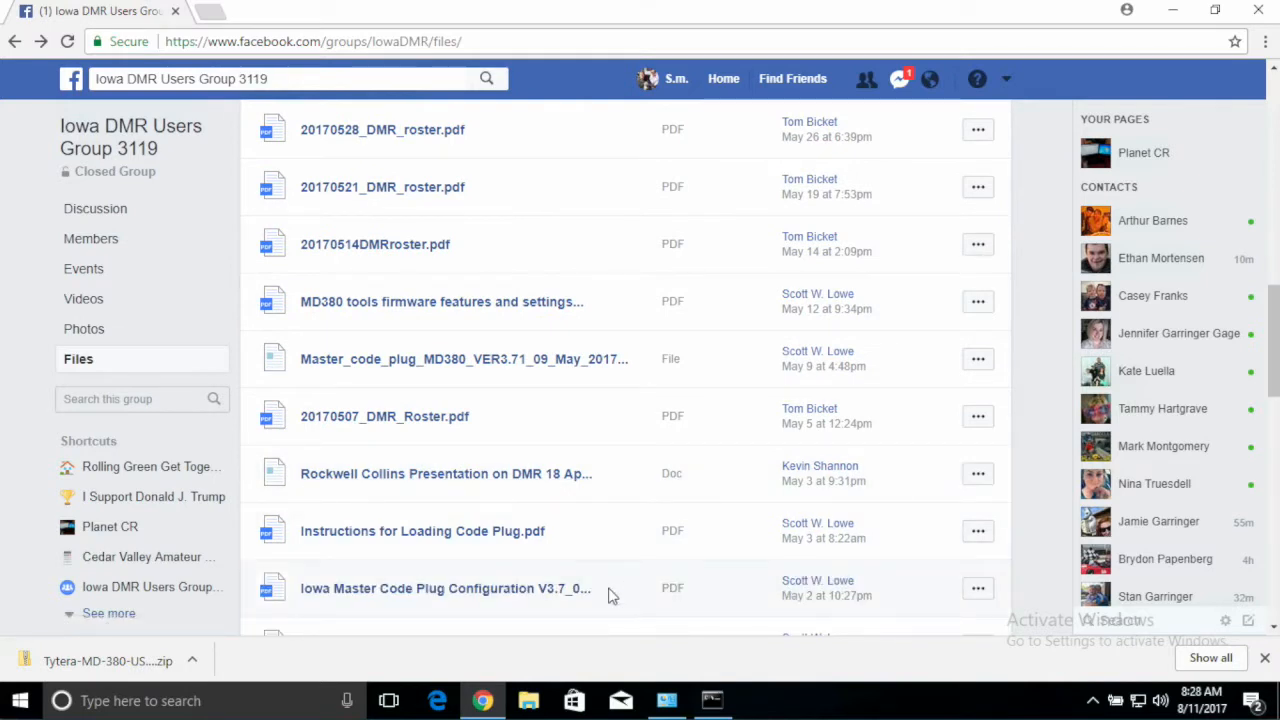
{"action": "key", "text": "ctrl+f"}
{"action": "type", "text": "CPS"}
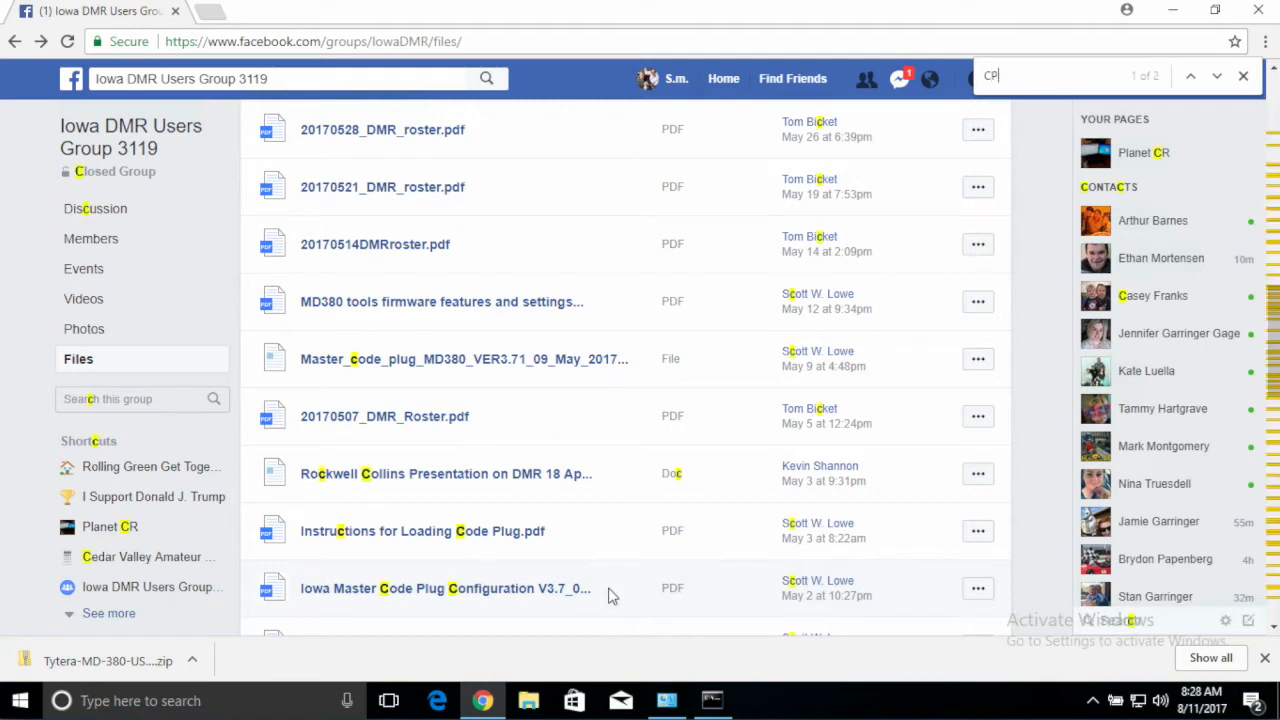
{"action": "left_click", "coordinate": [1217, 77]}
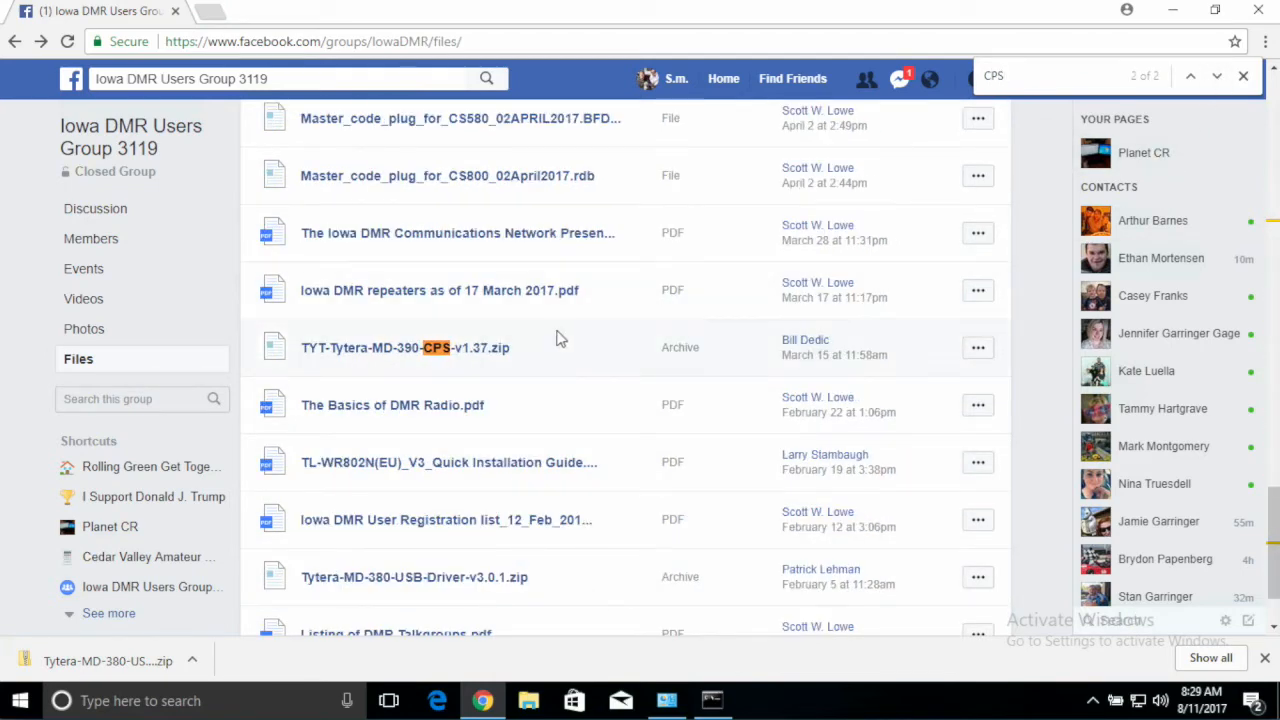
Download TYT-Tytera-MD-390-CPS-v1.37.zip and return to the group's file list.
{"action": "left_click", "coordinate": [500, 350]}
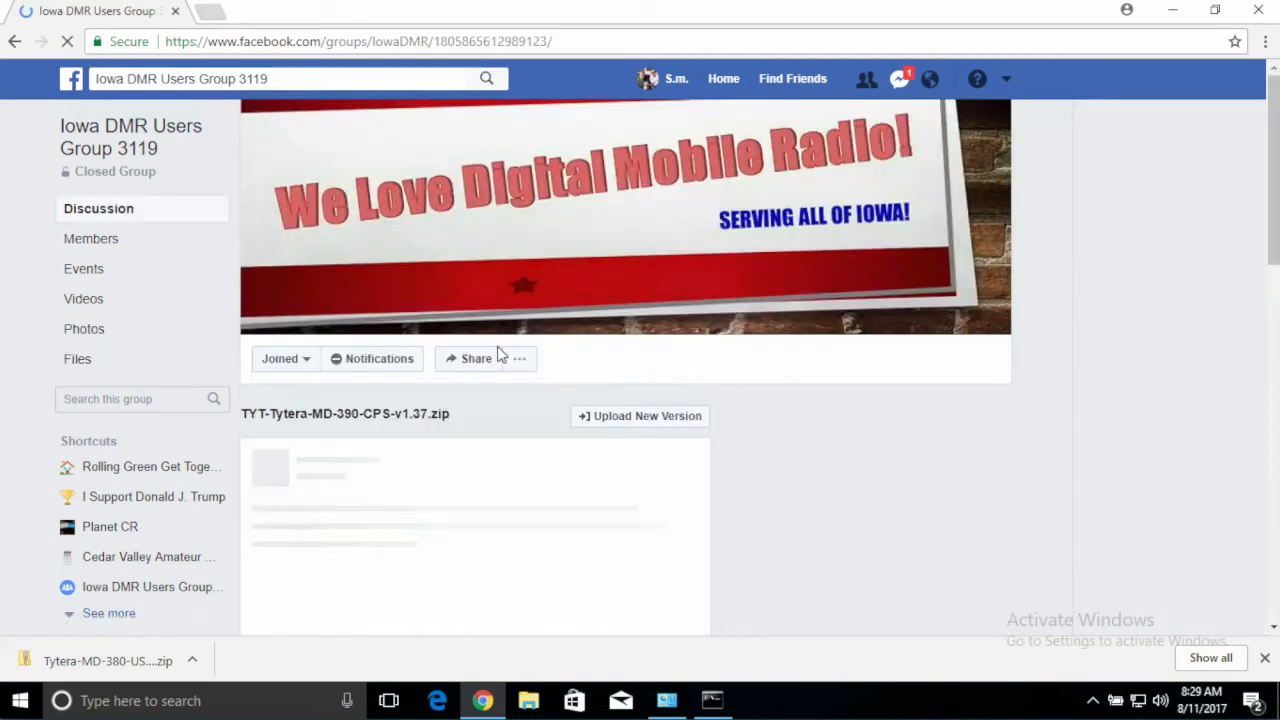
{"action": "scroll", "coordinate": [393, 516], "scroll_direction": "down", "scroll_amount": 2}
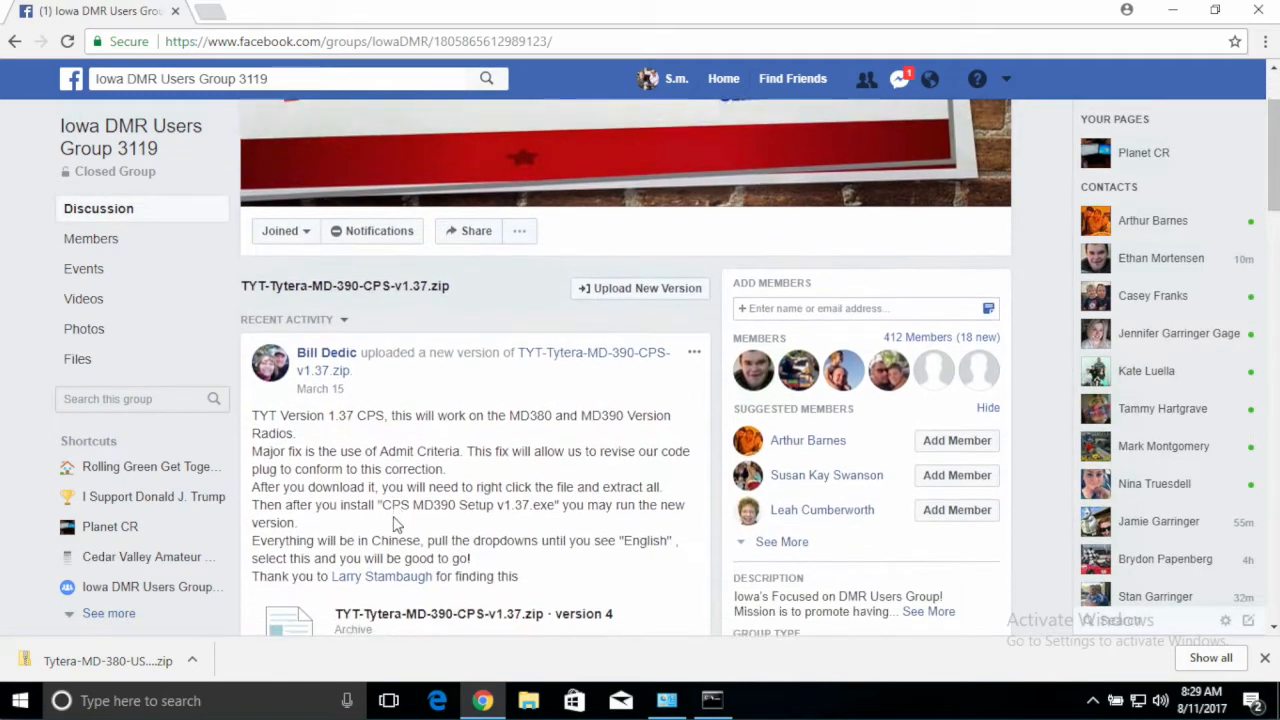
{"action": "left_click", "coordinate": [376, 536]}
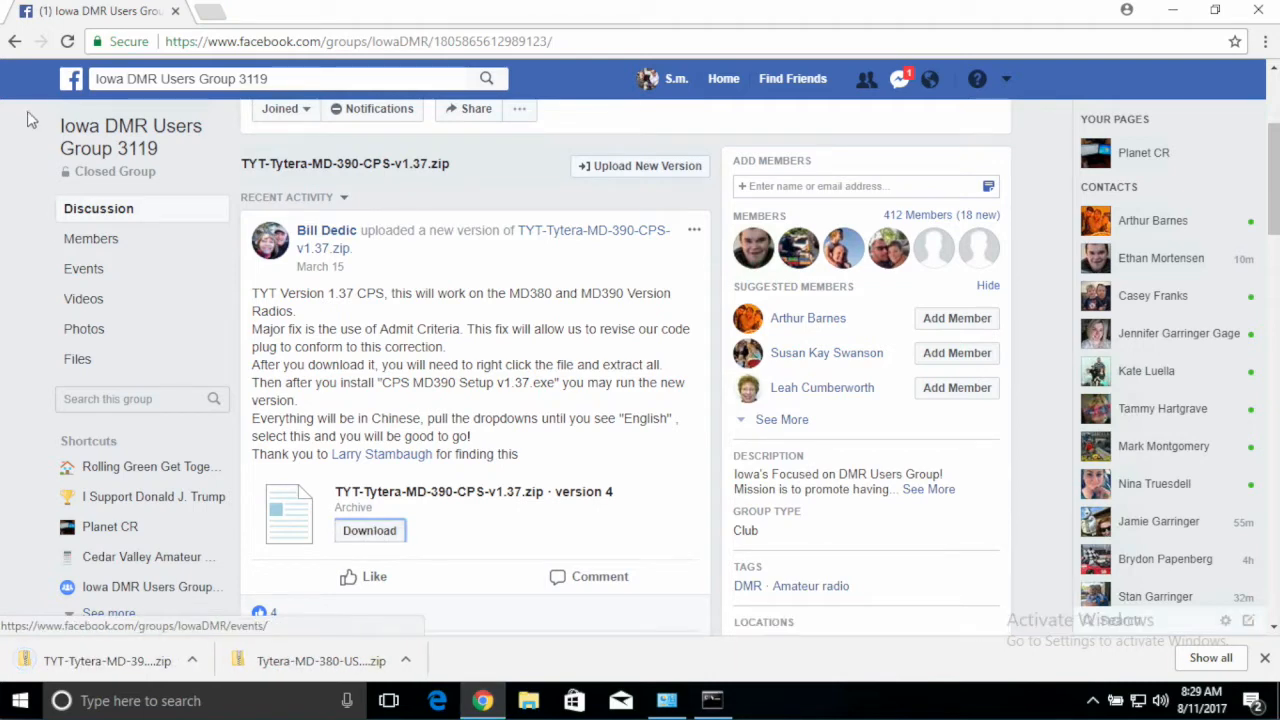
{"action": "left_click", "coordinate": [14, 41]}
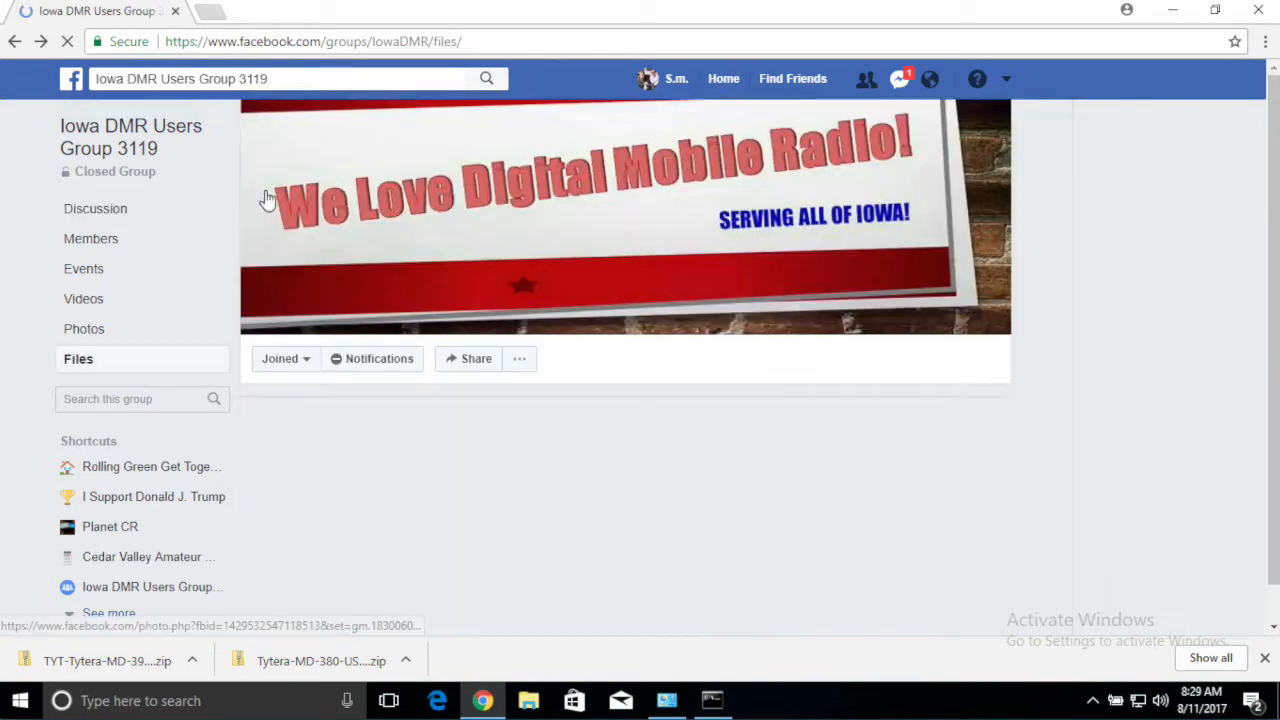
Download the Master_code_plug_MD380_VER4.0_17_July_2017.rdt code plug file.
{"action": "scroll", "coordinate": [433, 331], "scroll_direction": "down", "scroll_amount": 2}
{"action": "scroll", "coordinate": [433, 331], "scroll_direction": "down", "scroll_amount": 2}
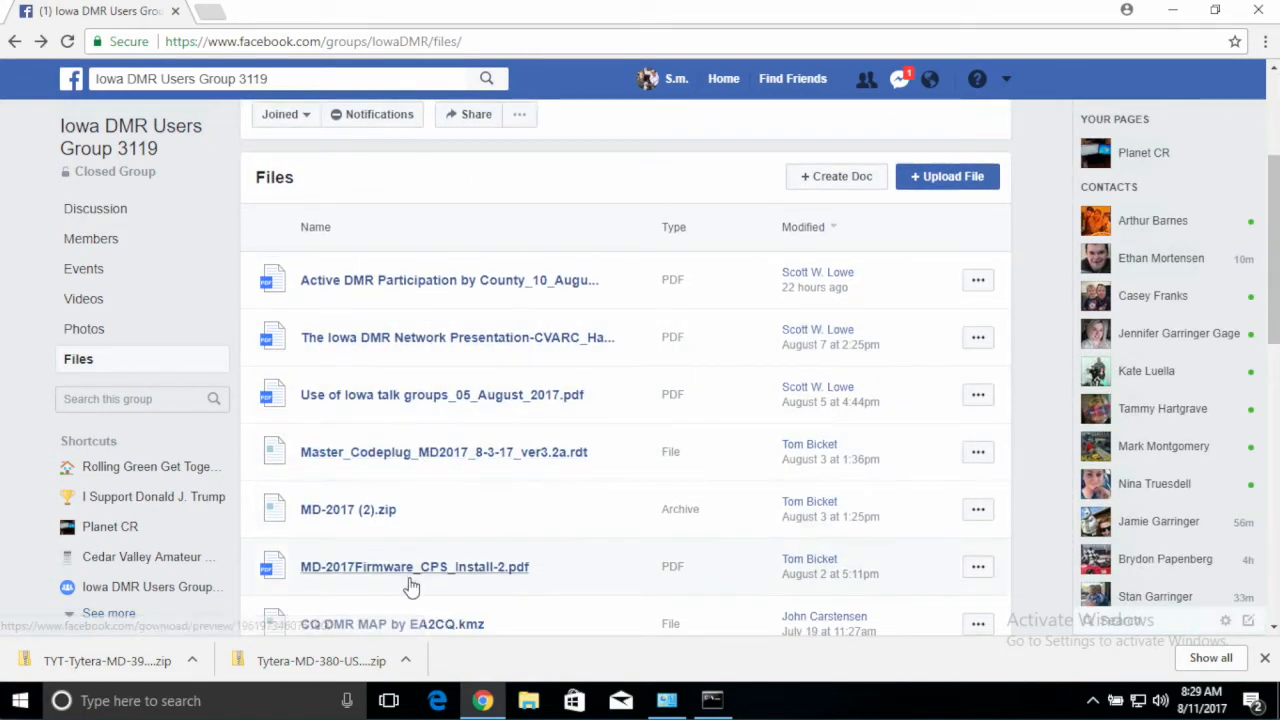
{"action": "scroll", "coordinate": [403, 625], "scroll_direction": "down", "scroll_amount": 2}
{"action": "scroll", "coordinate": [403, 625], "scroll_direction": "down", "scroll_amount": 1}
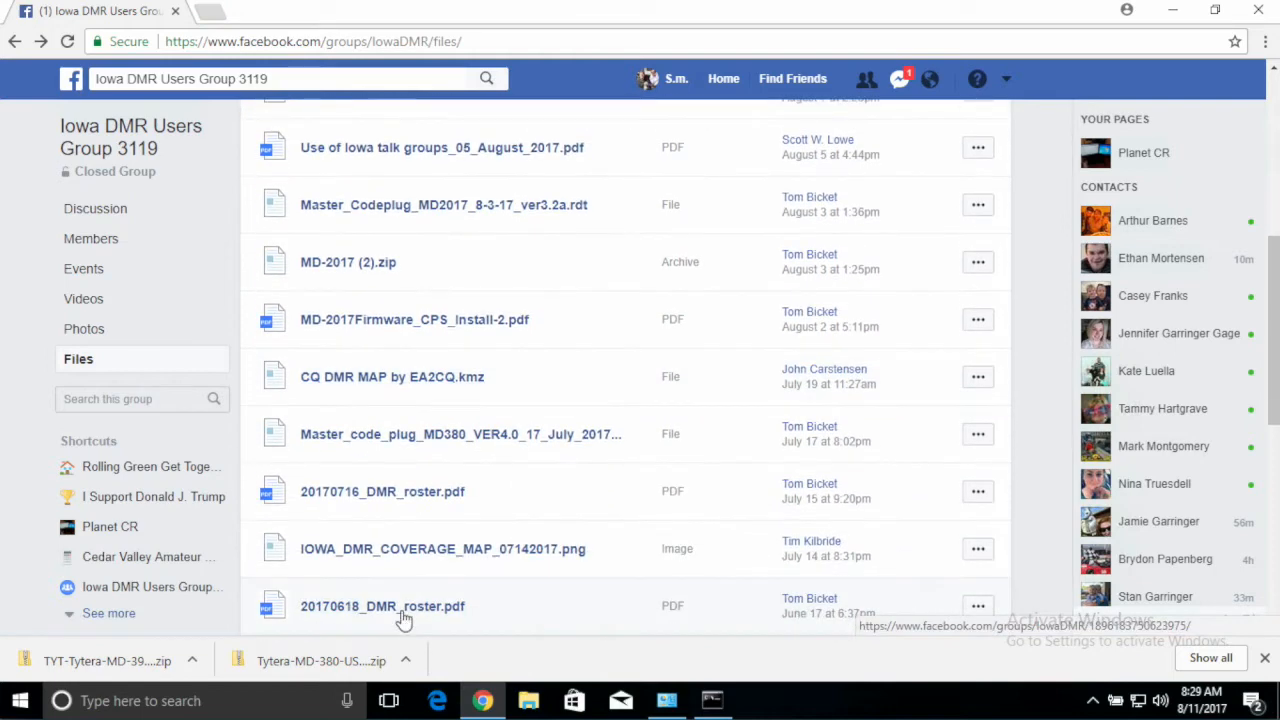
{"action": "left_click", "coordinate": [420, 448]}
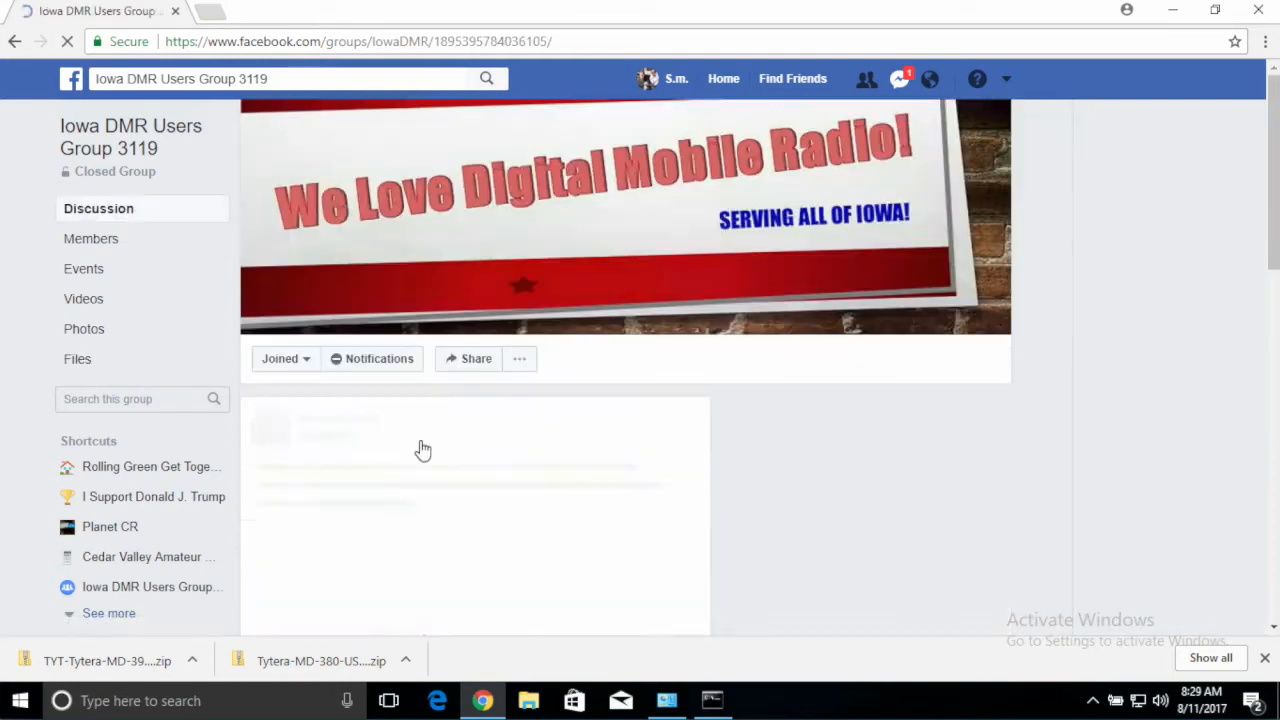
{"action": "scroll", "coordinate": [420, 448], "scroll_direction": "down", "scroll_amount": 1}
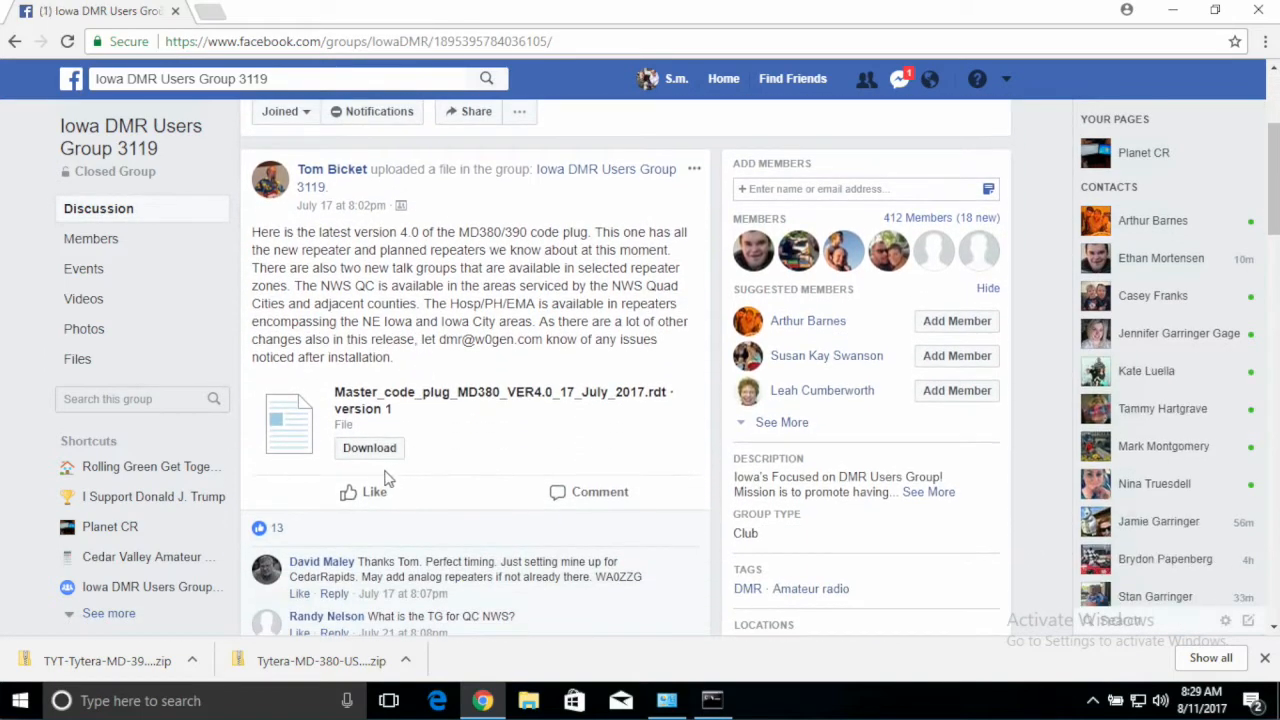
{"action": "left_click", "coordinate": [375, 450]}
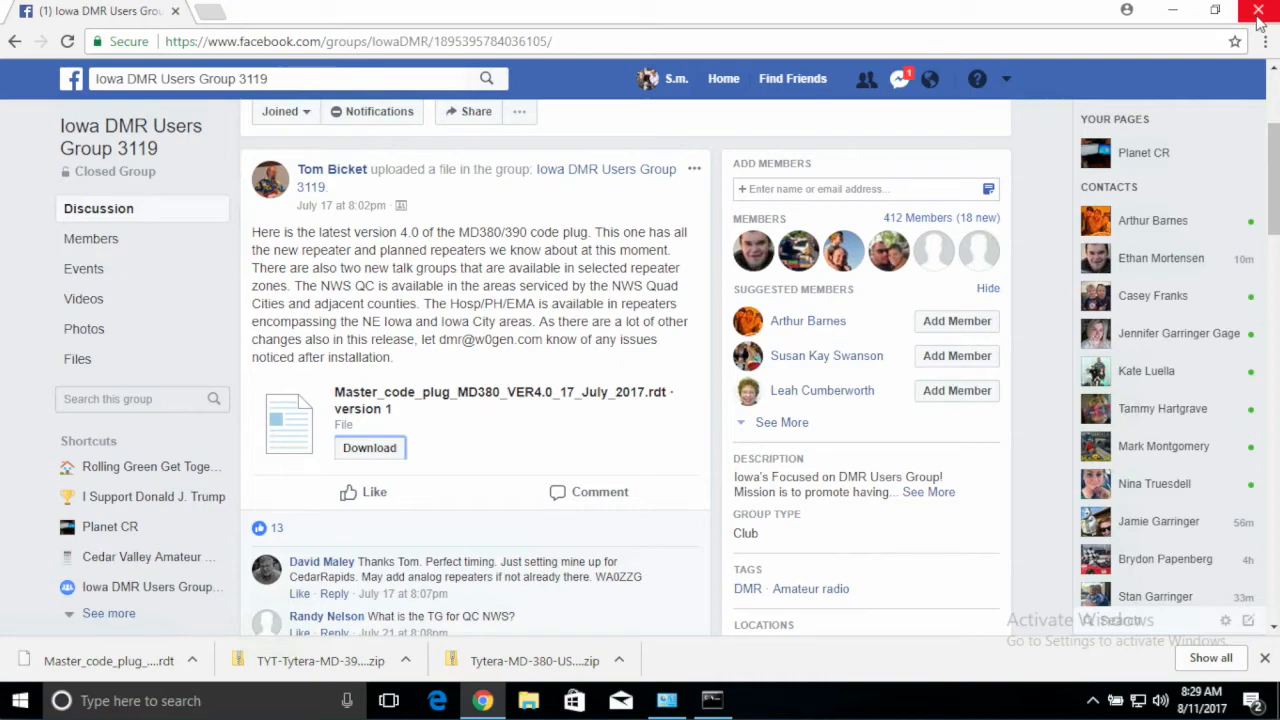
Close the browser and copy the Tytera-MD-380-USB-Driver folder from its Downloads zip to the desktop.
{"action": "left_click", "coordinate": [1259, 12]}
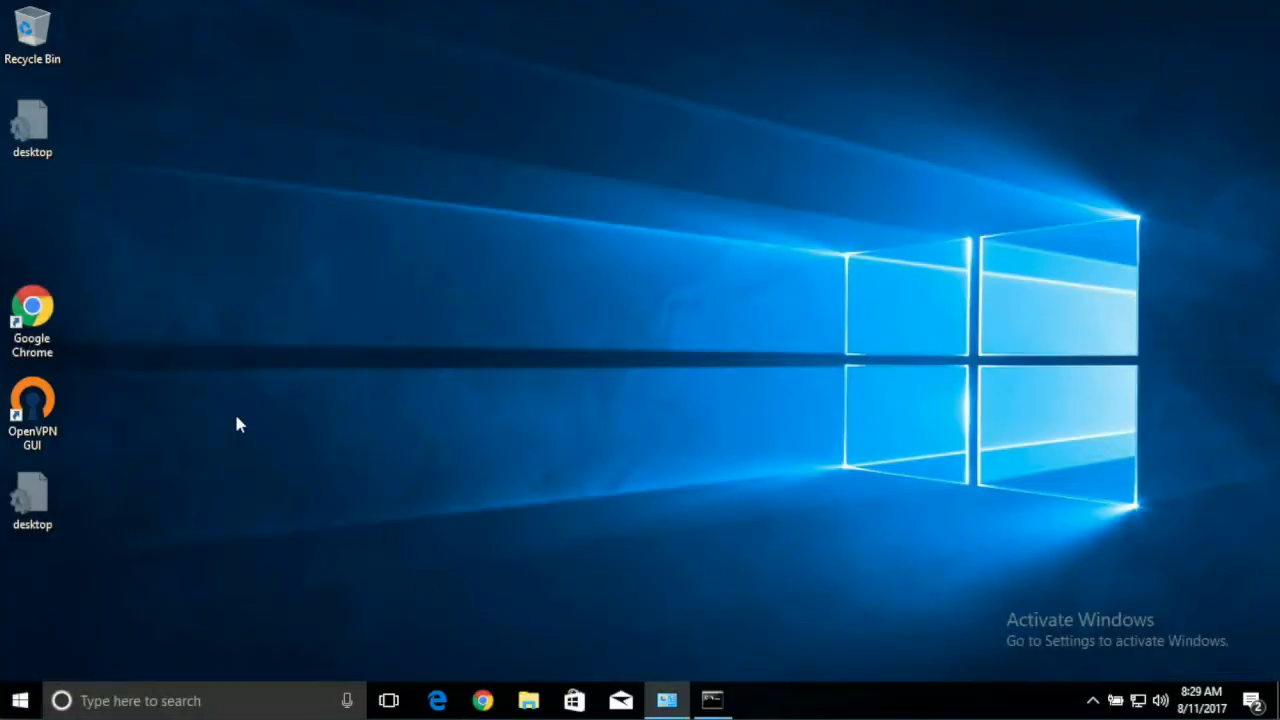
{"action": "left_click", "coordinate": [527, 697]}
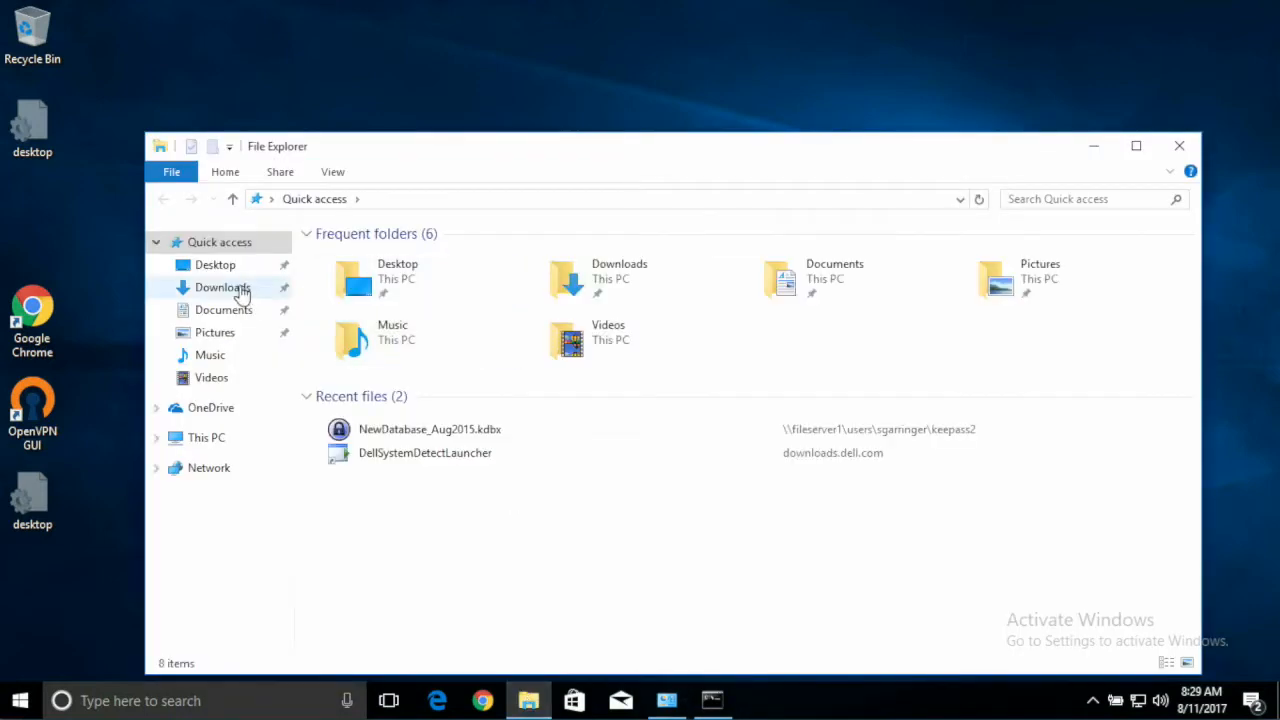
{"action": "left_click", "coordinate": [240, 289]}
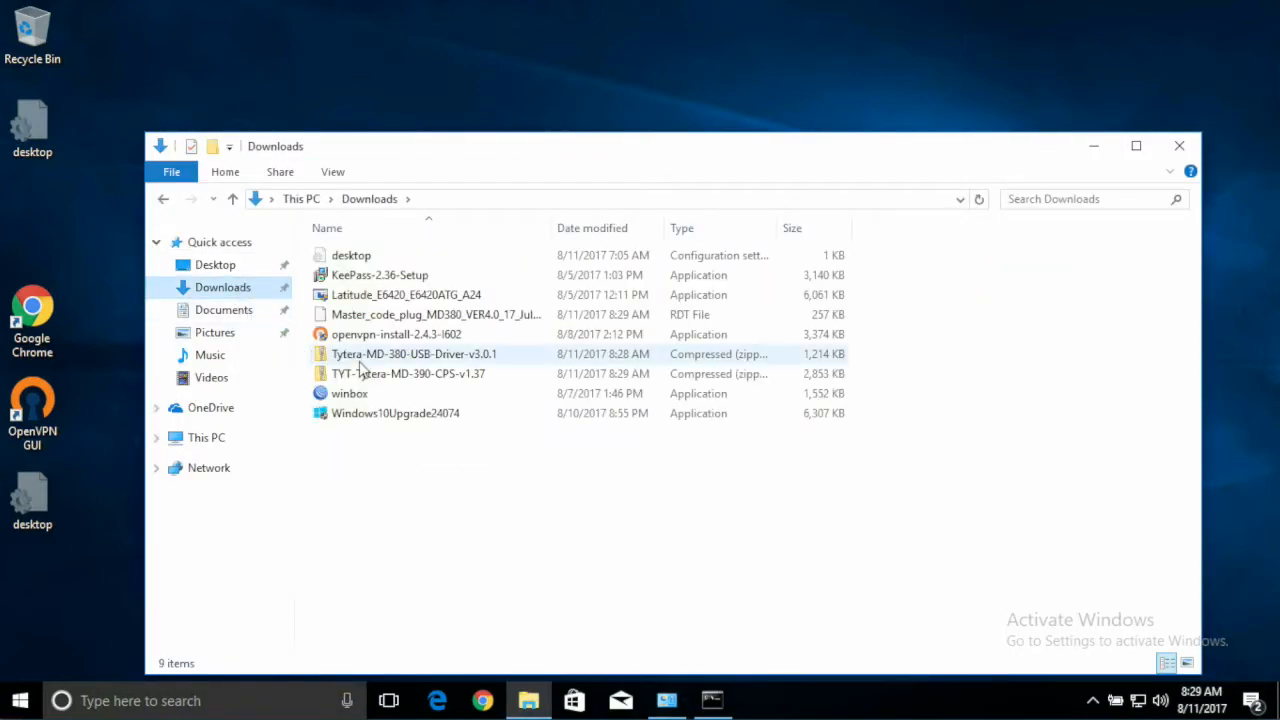
{"action": "double_click", "coordinate": [370, 358]}
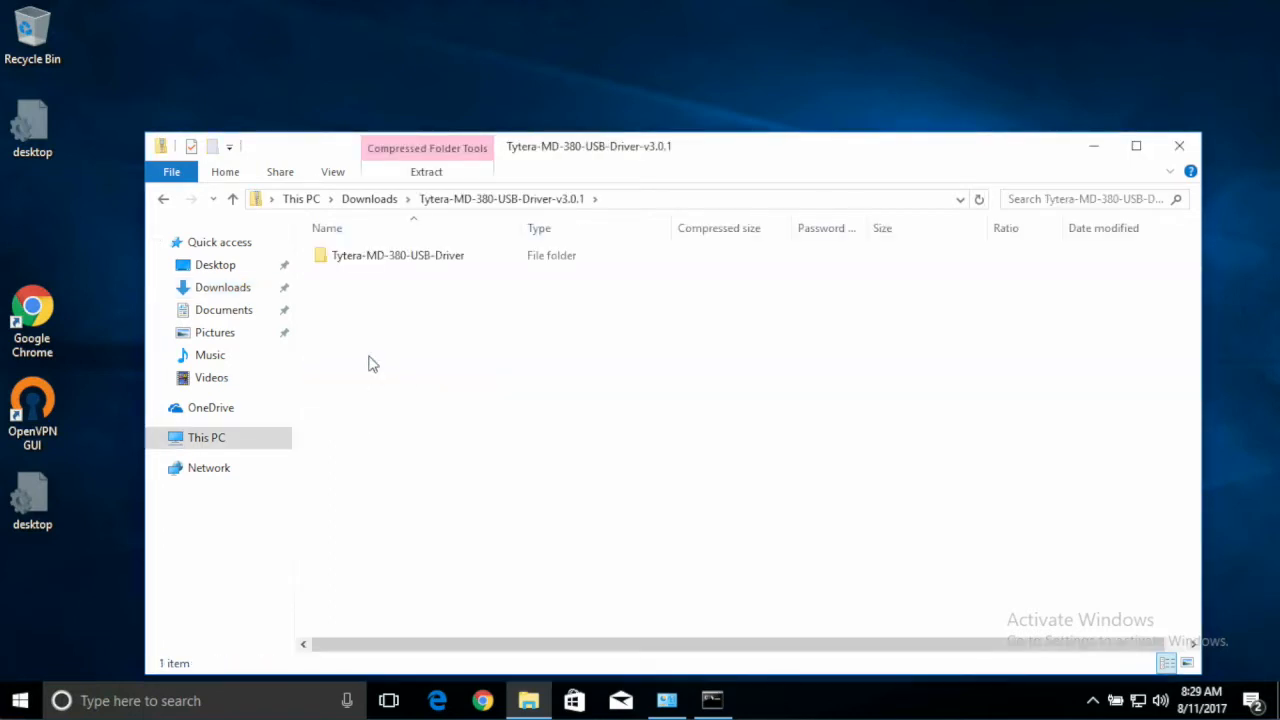
{"action": "left_click_drag", "start_coordinate": [372, 255], "coordinate": [265, 107]}
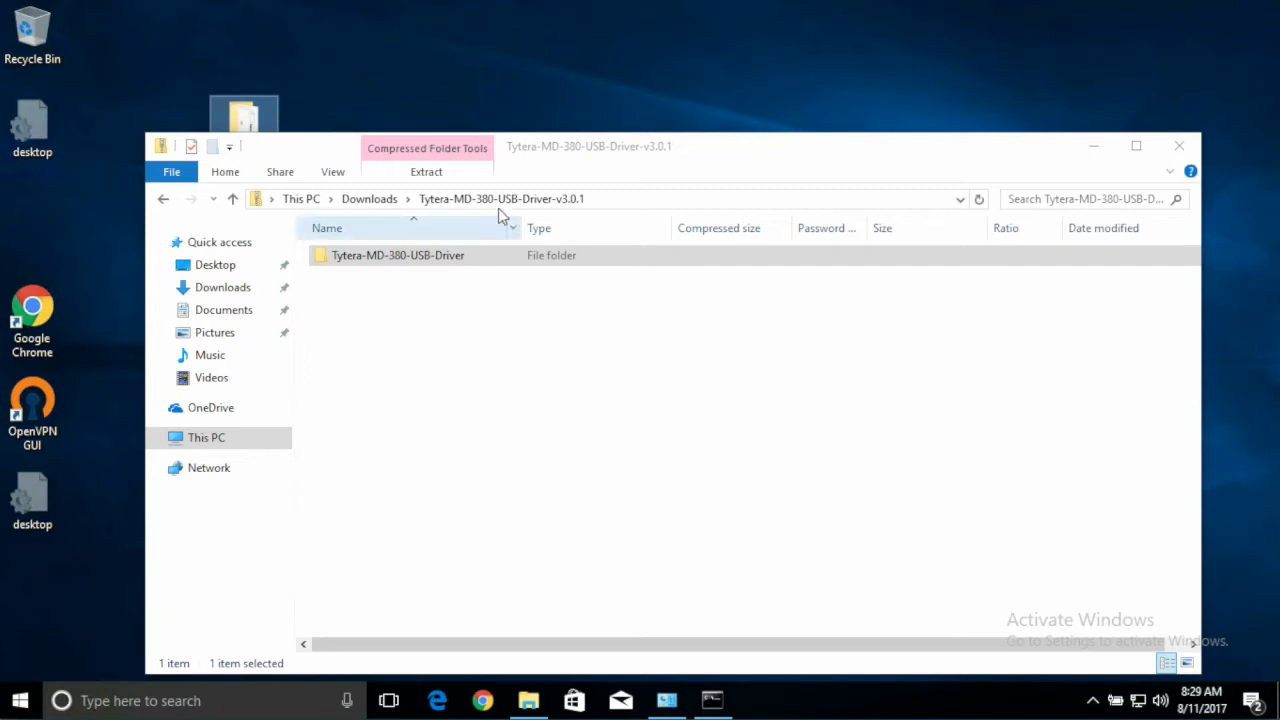
Copy the CPS MD-390 folder from the TYT-Tytera-MD-390-CPS-v1.37 zip to the desktop.
{"action": "left_click", "coordinate": [646, 176]}
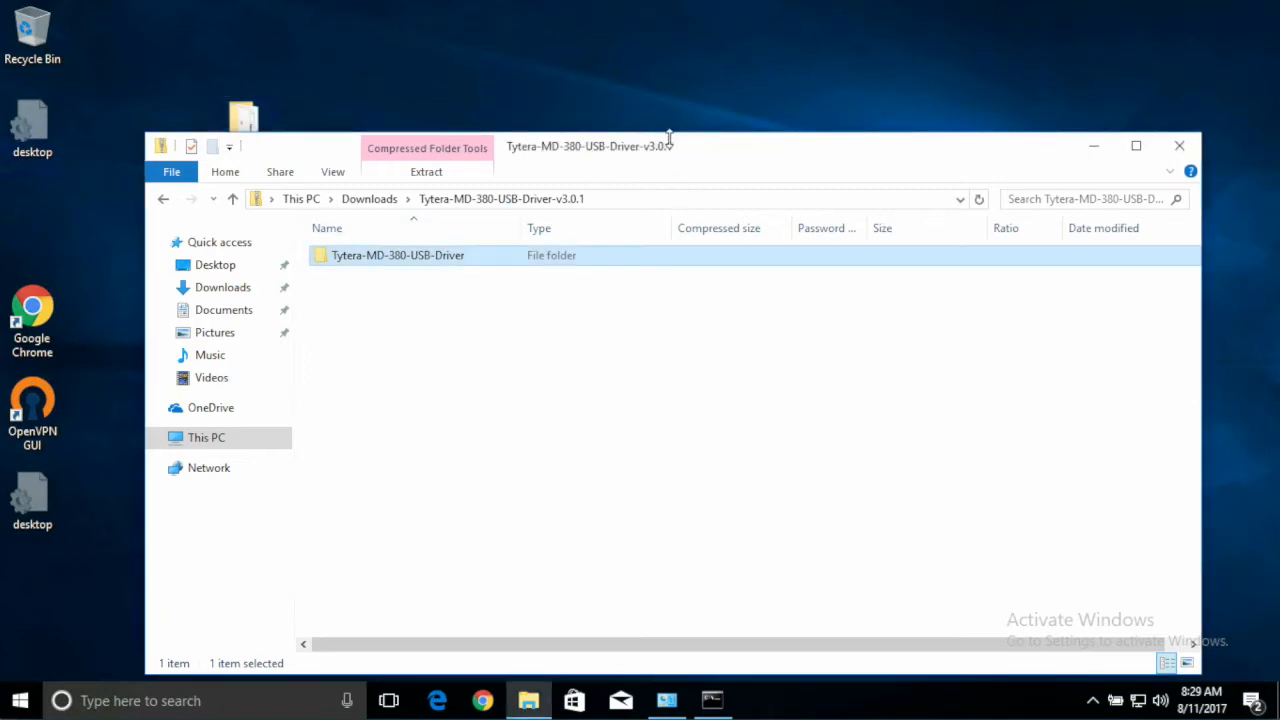
{"action": "left_click", "coordinate": [380, 198]}
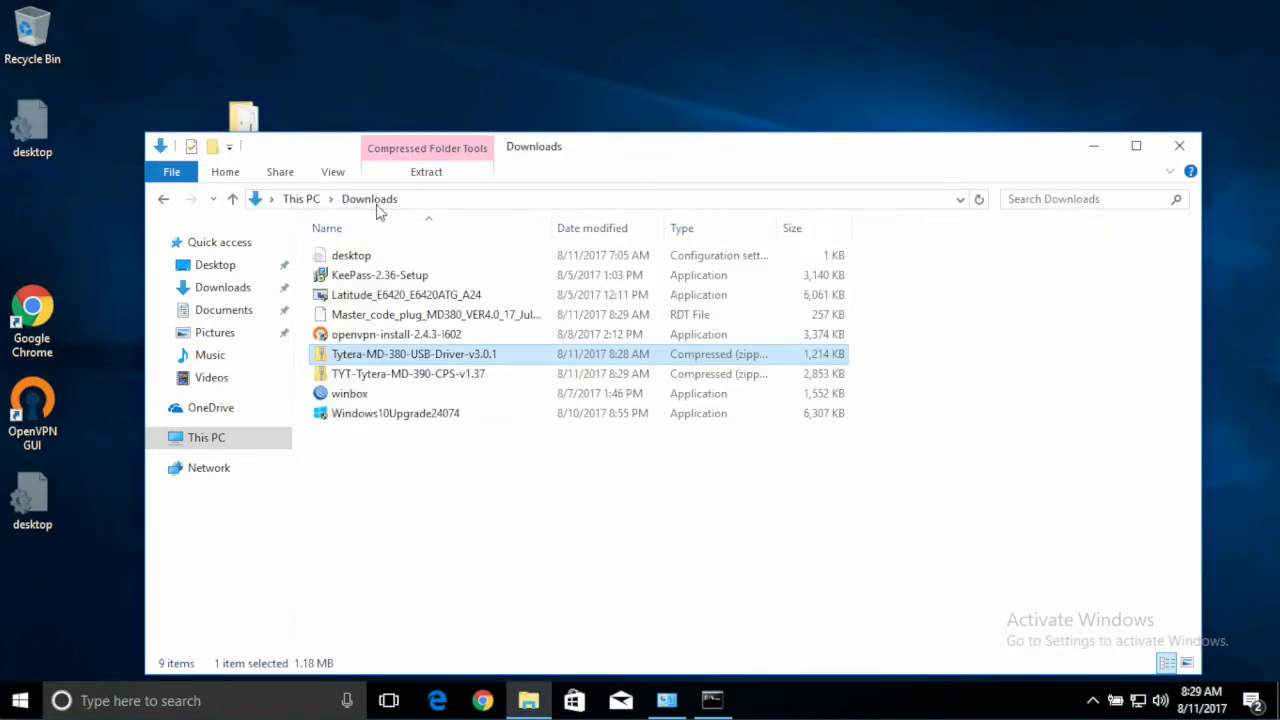
{"action": "double_click", "coordinate": [387, 375]}
{"action": "left_click_drag", "start_coordinate": [369, 258], "coordinate": [491, 99]}
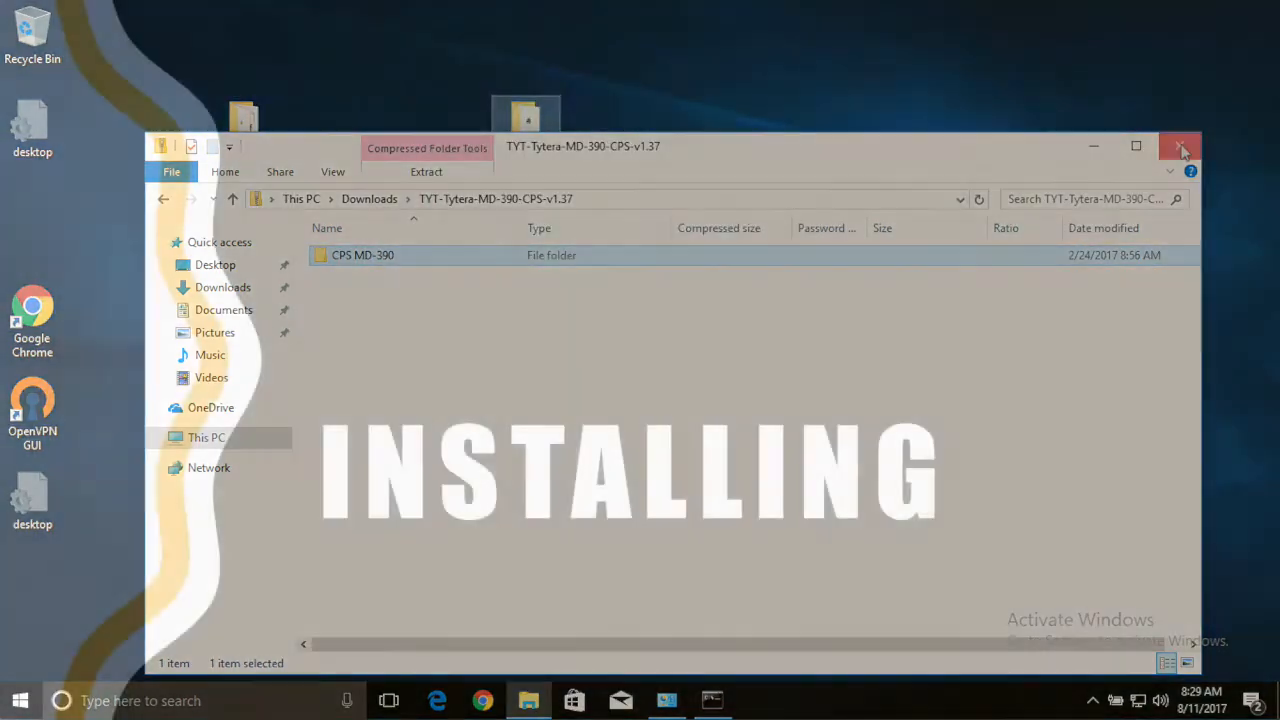
{"action": "left_click", "coordinate": [1179, 145]}
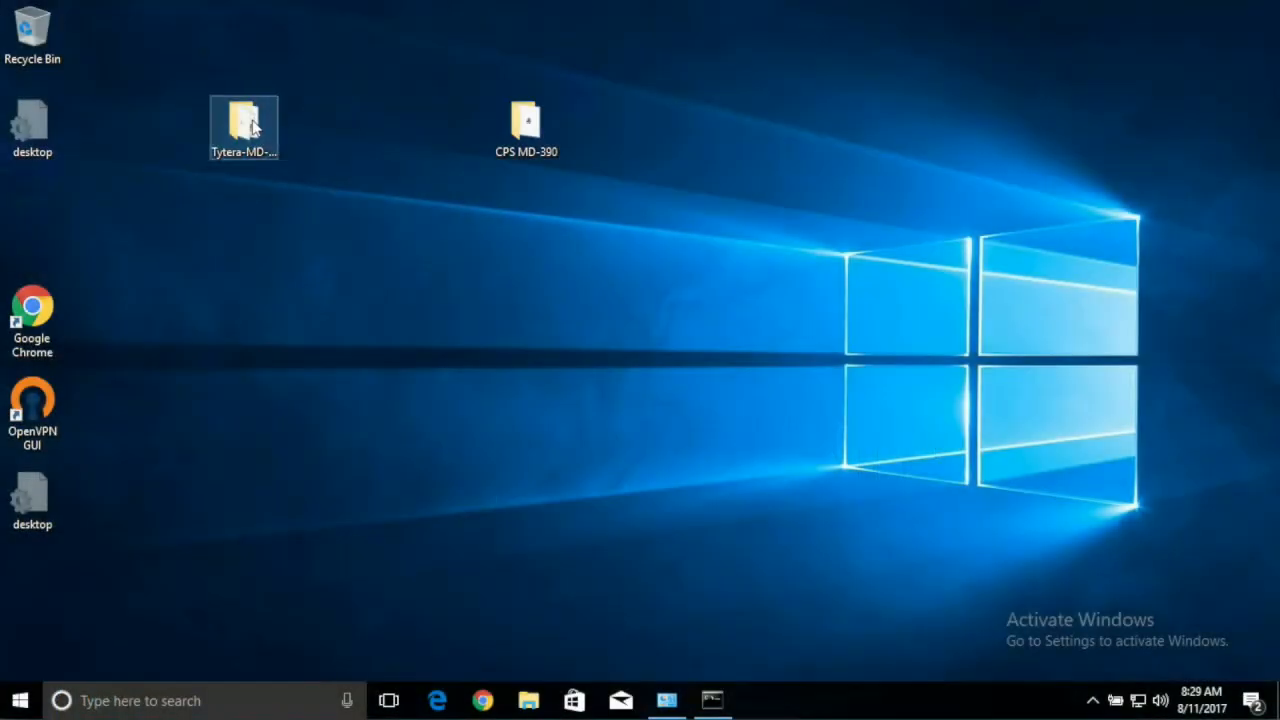
Open the Tytera-MD-380-USB-Driver folder on the desktop to see its dpinst installers.
{"action": "double_click", "coordinate": [245, 118]}
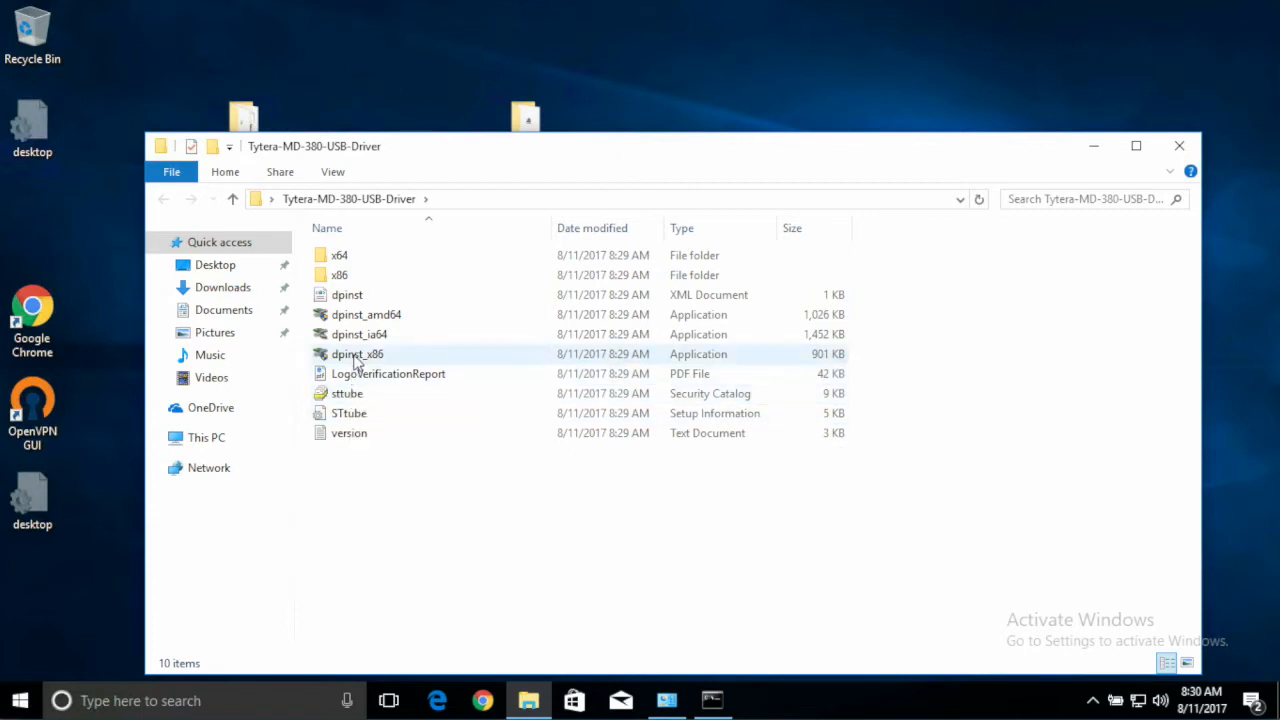
Run dpinst_amd64 as administrator and approve the User Account Control prompt.
{"action": "right_click", "coordinate": [341, 314]}
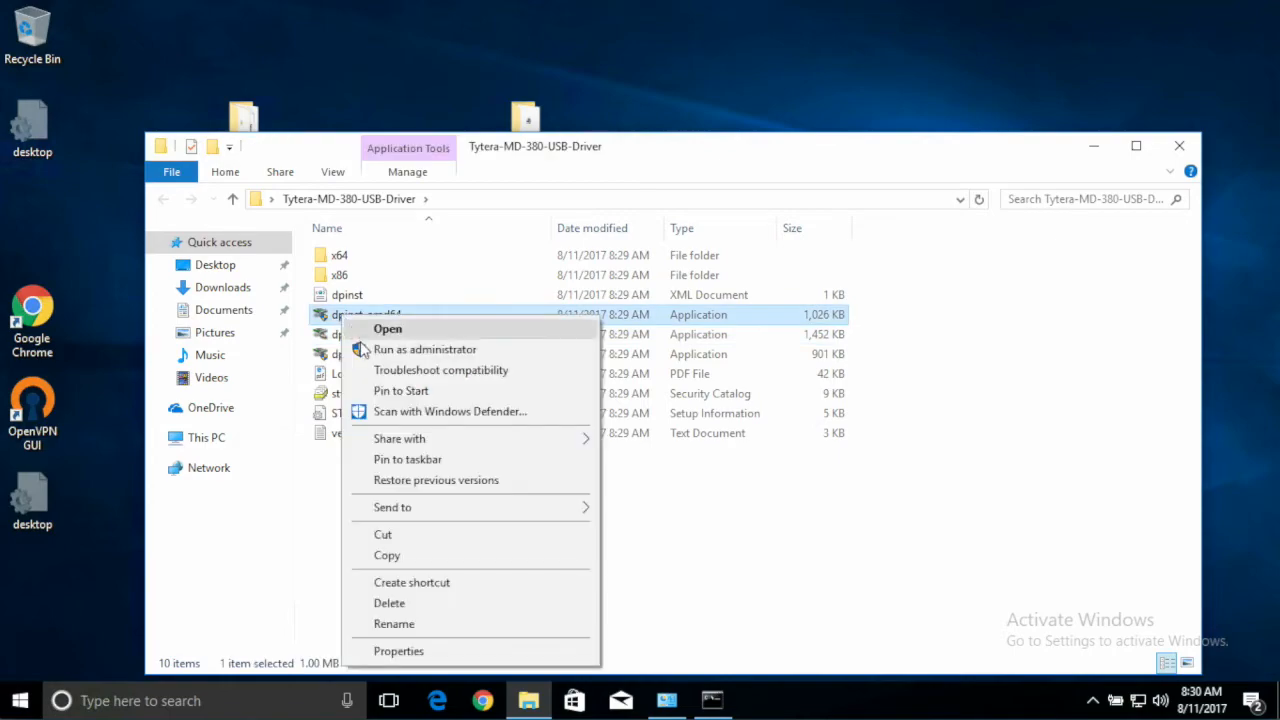
{"action": "left_click", "coordinate": [362, 350]}
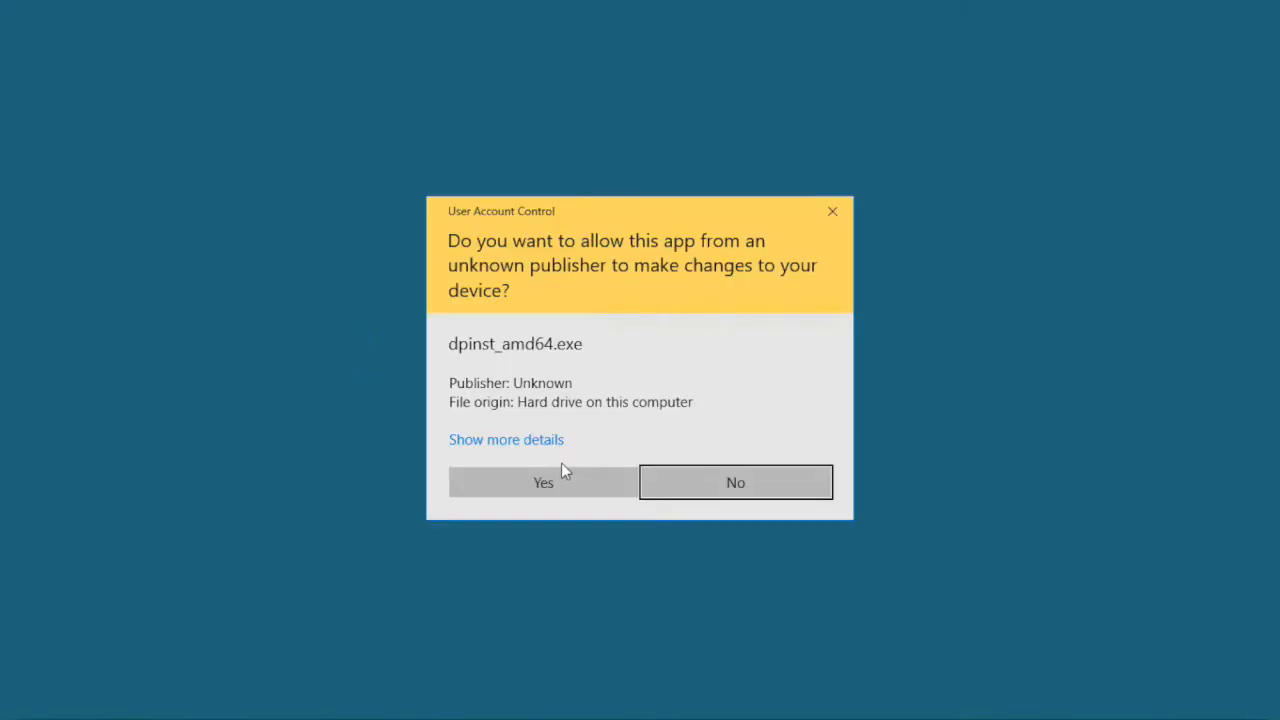
{"action": "left_click", "coordinate": [557, 485]}
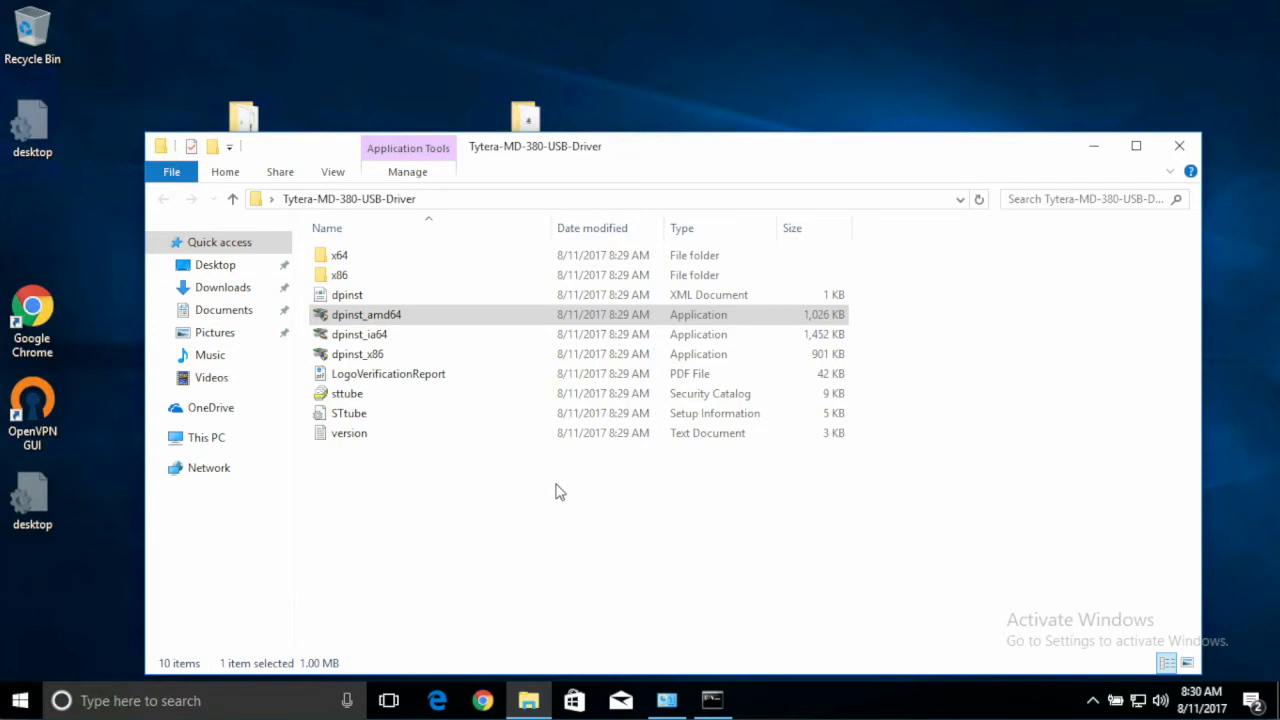
Install the STtube setup information file from the x64 folder, confirming the security and UAC prompts.
{"action": "double_click", "coordinate": [338, 257]}
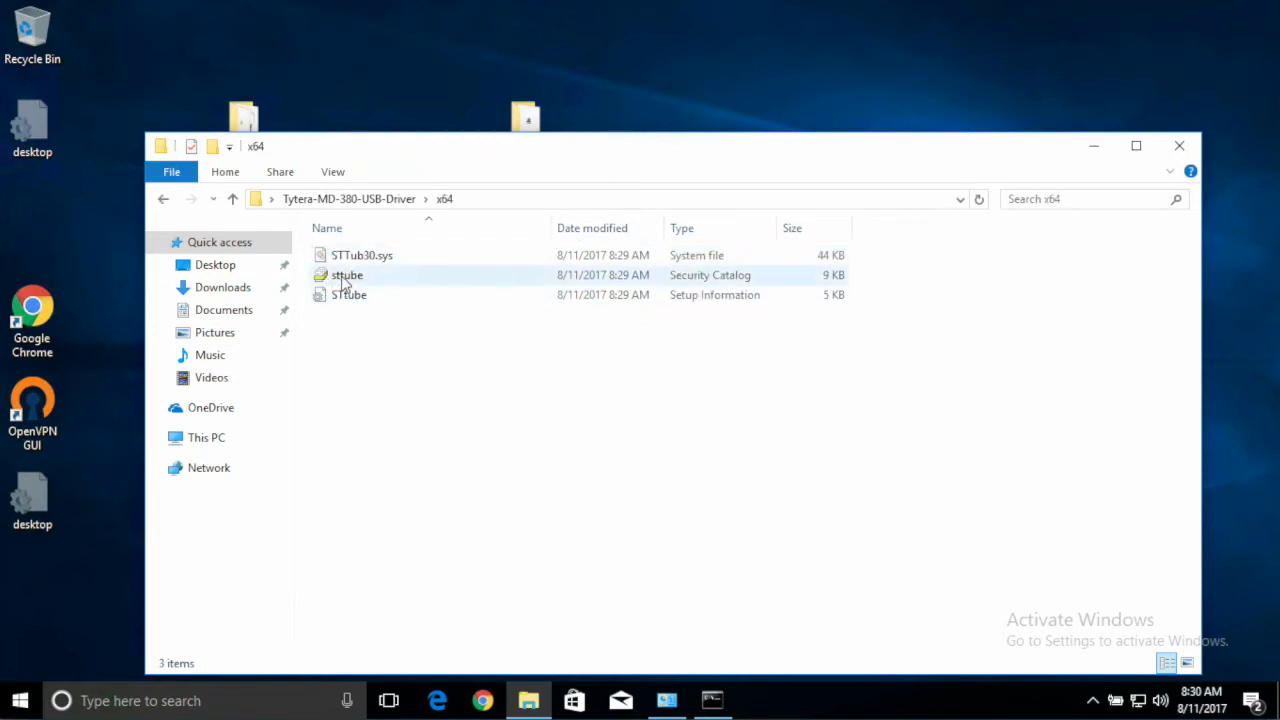
{"action": "right_click", "coordinate": [343, 284]}
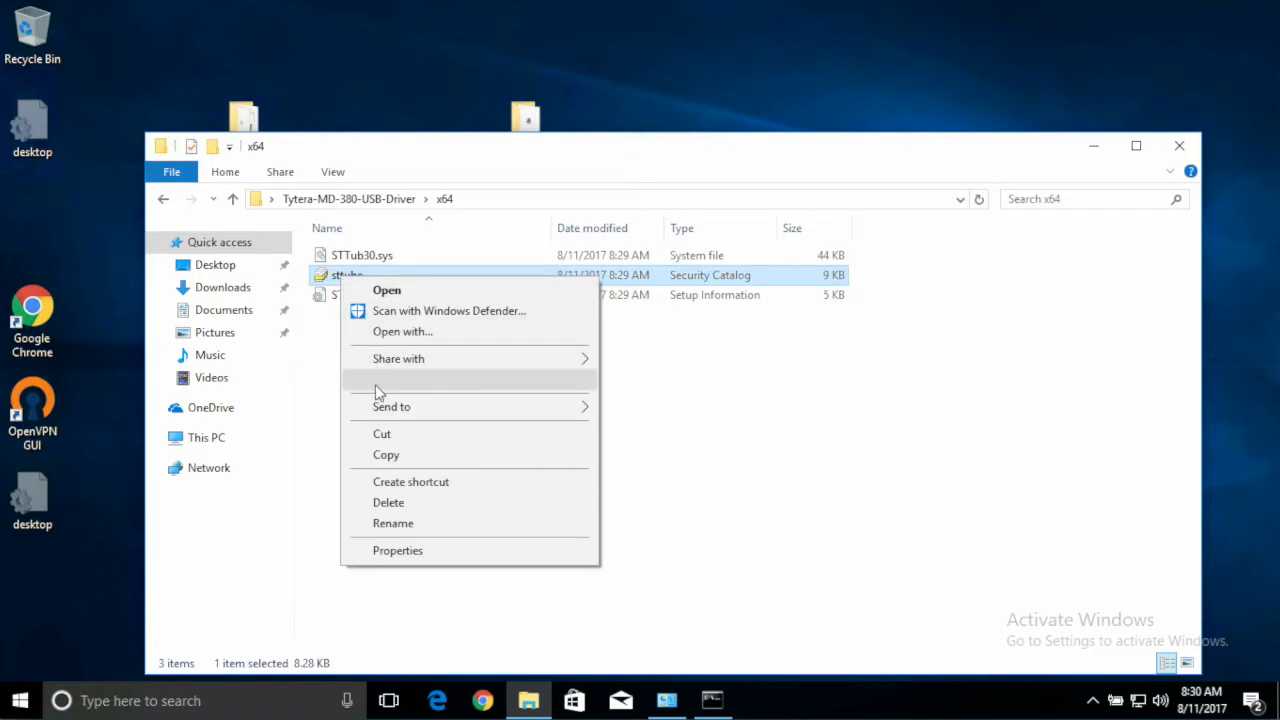
{"action": "left_click", "coordinate": [679, 413]}
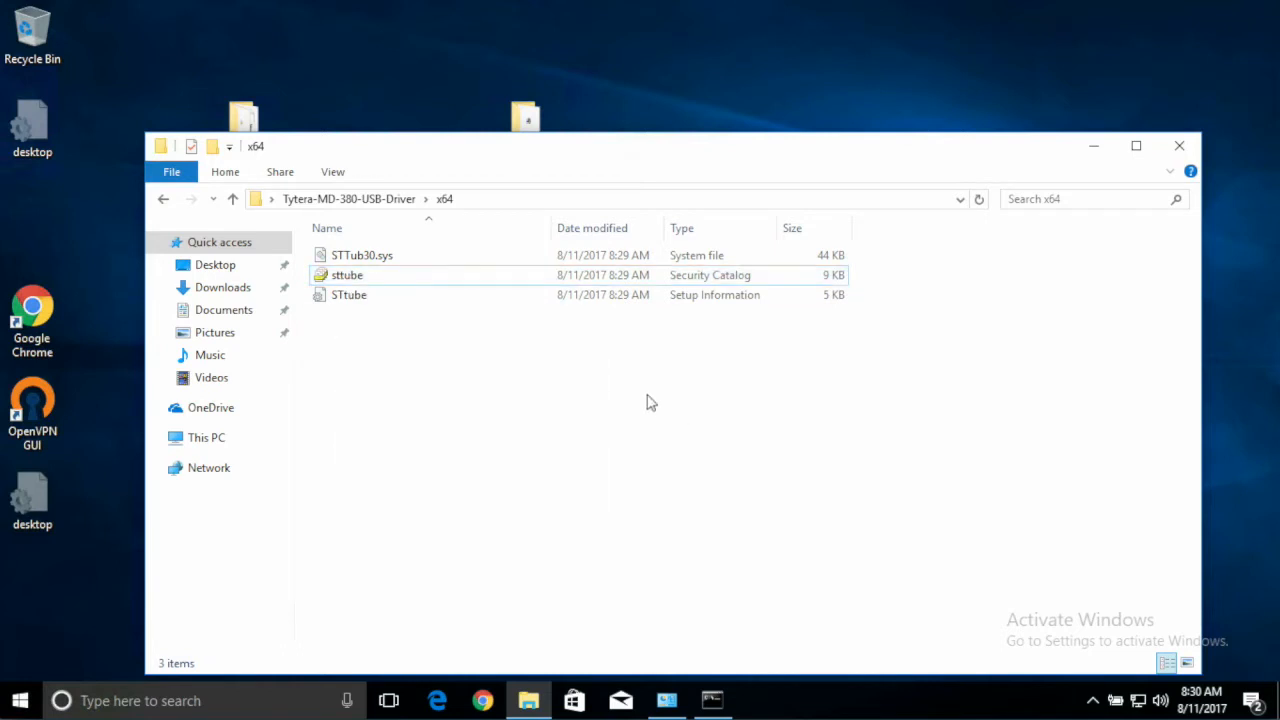
{"action": "left_click", "coordinate": [562, 303]}
{"action": "right_click", "coordinate": [562, 303]}
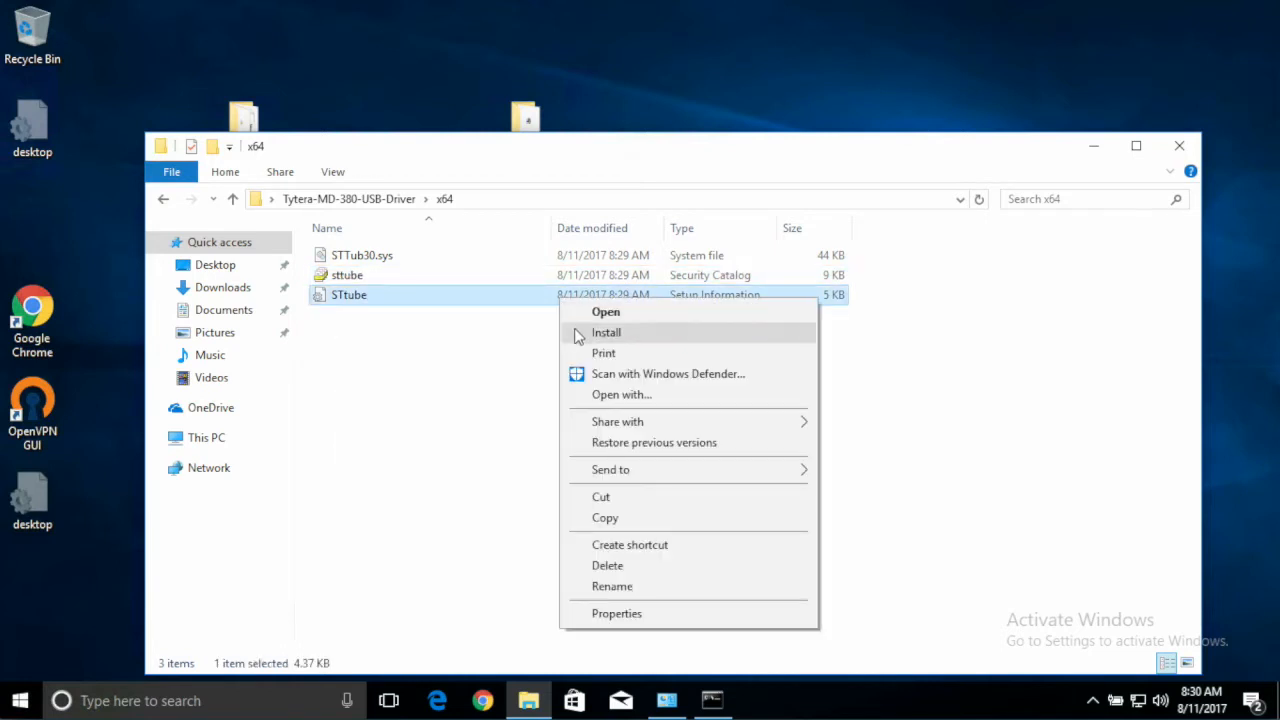
{"action": "left_click", "coordinate": [576, 331]}
{"action": "left_click", "coordinate": [700, 368]}
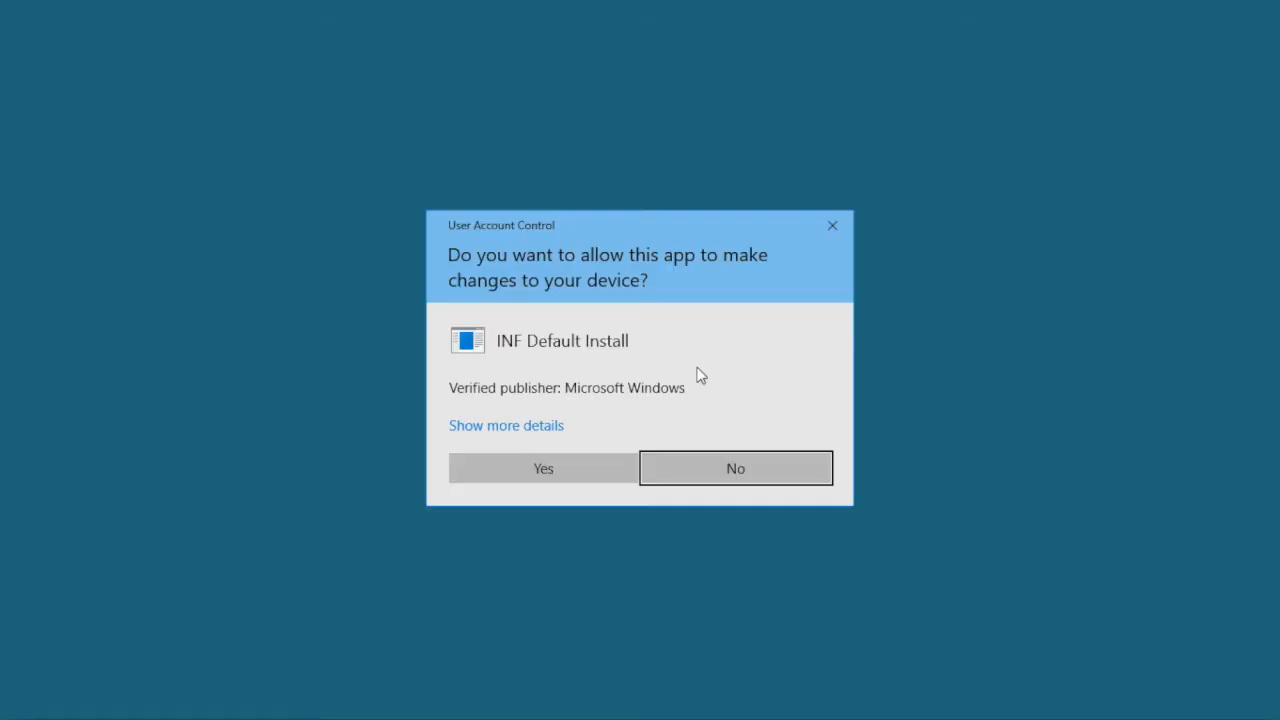
{"action": "left_click", "coordinate": [587, 468]}
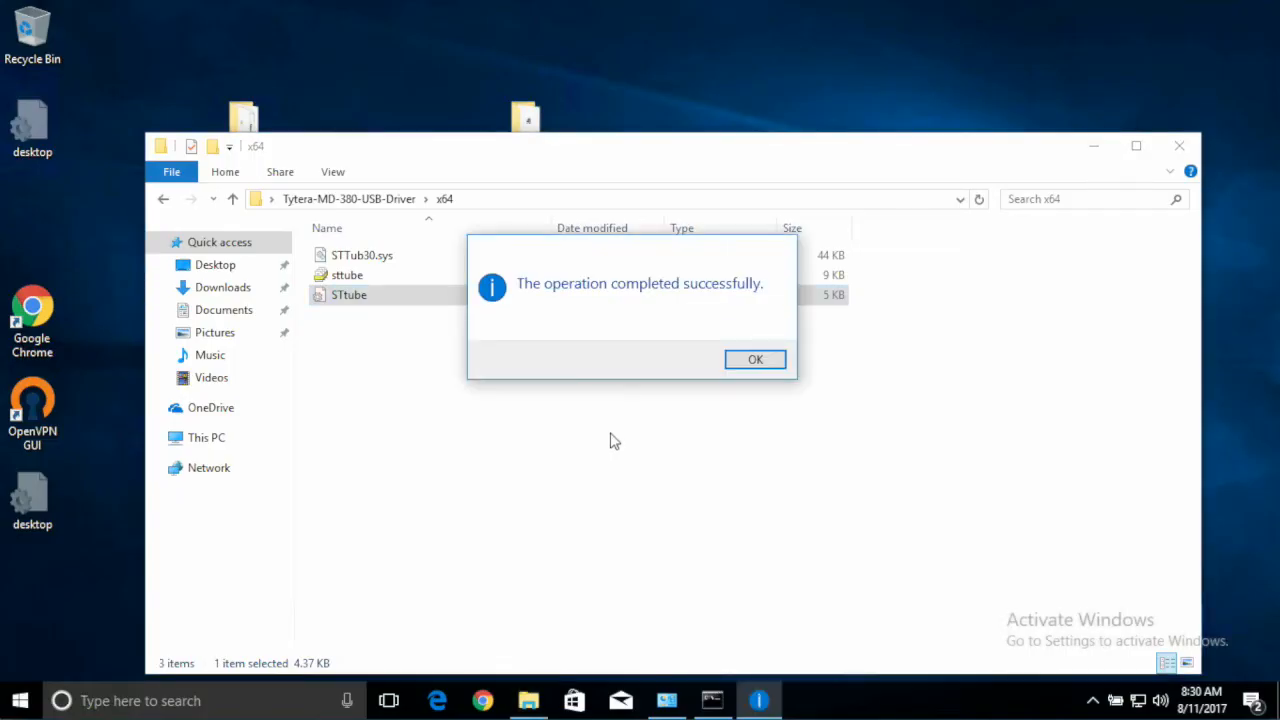
{"action": "left_click", "coordinate": [757, 359]}
{"action": "key", "text": "BackSpace"}
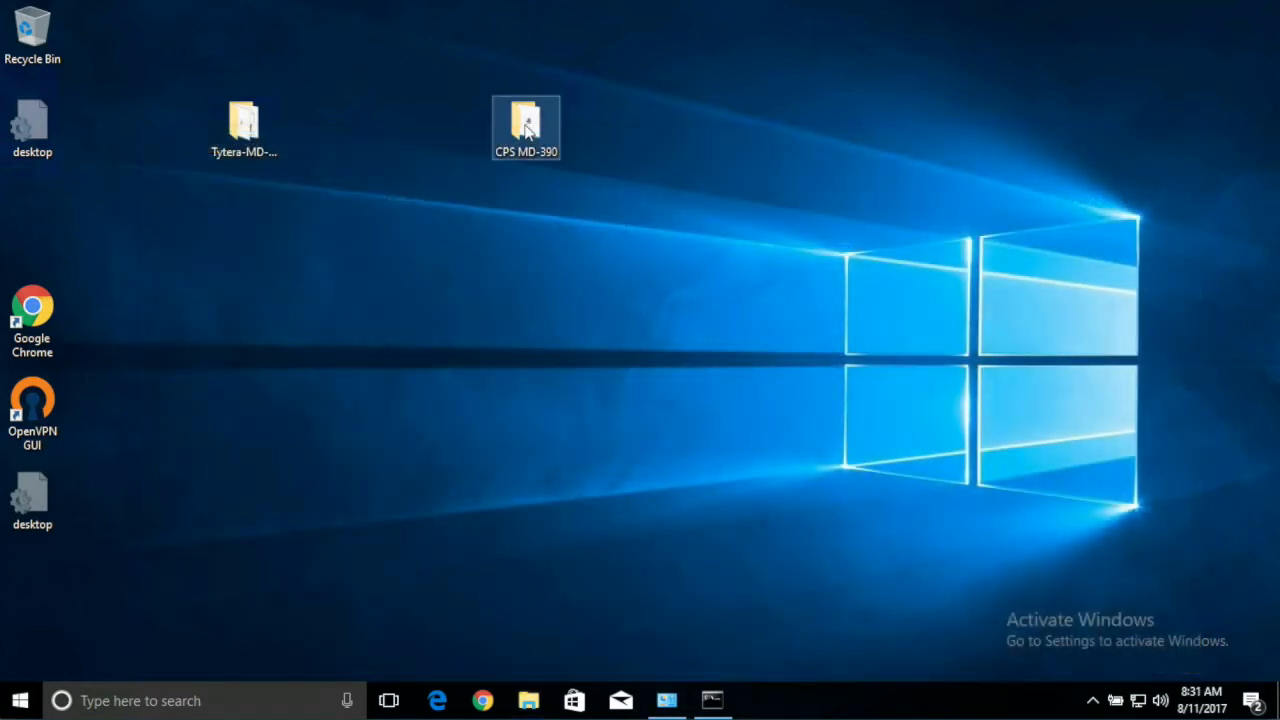
Run CPS MD390 Setup v1.37 with default settings, installing to C:\TYT\CPS MD390 V1.37.
{"action": "double_click", "coordinate": [527, 125]}
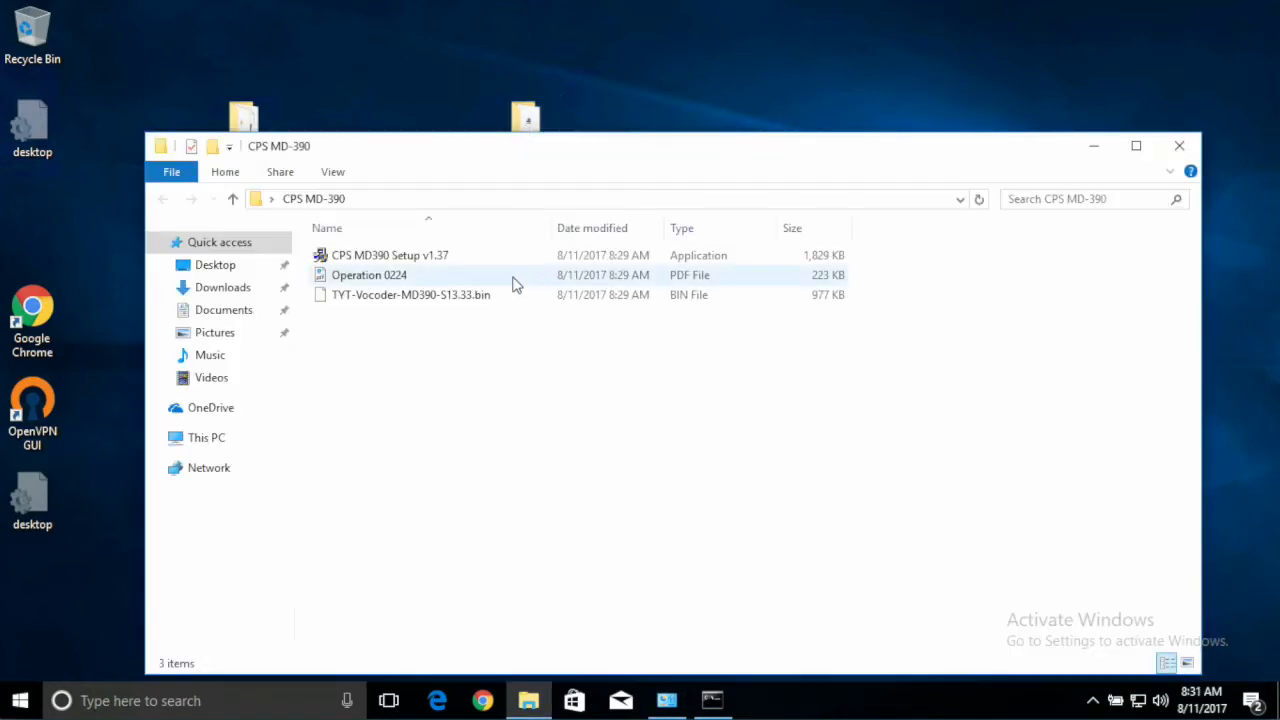
{"action": "left_click", "coordinate": [446, 260]}
{"action": "double_click", "coordinate": [446, 260]}
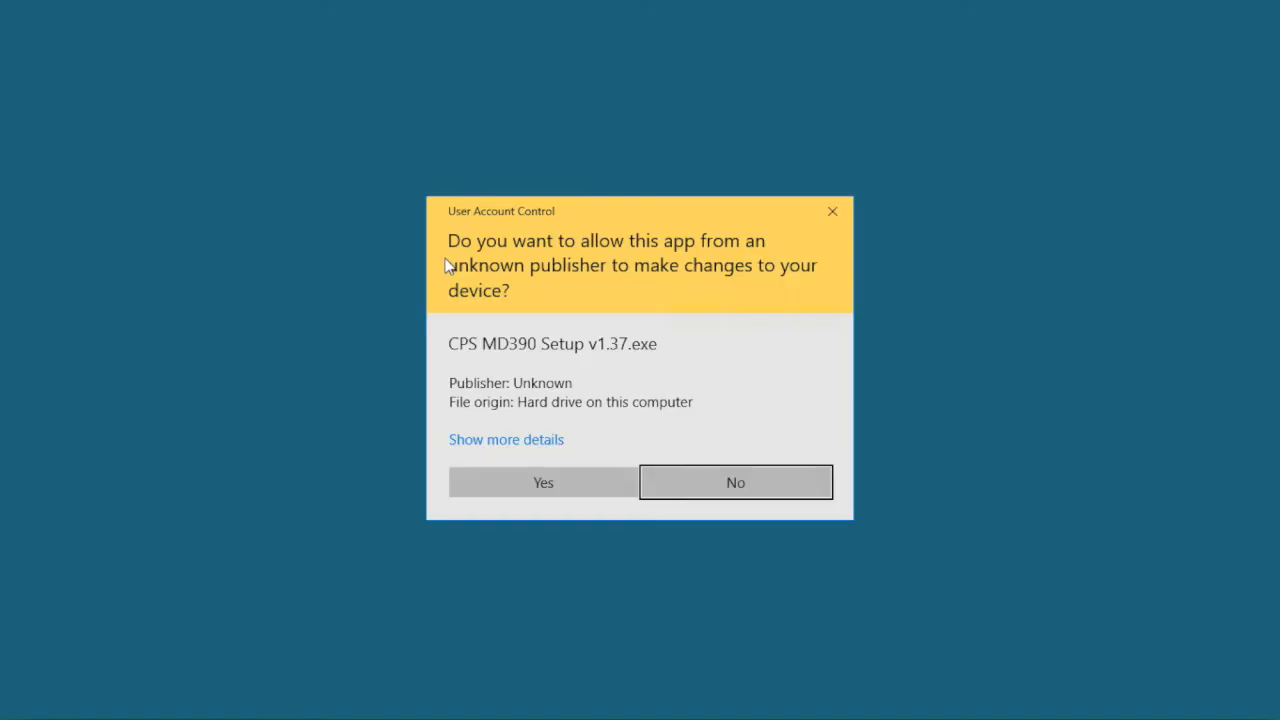
{"action": "left_click", "coordinate": [533, 480]}
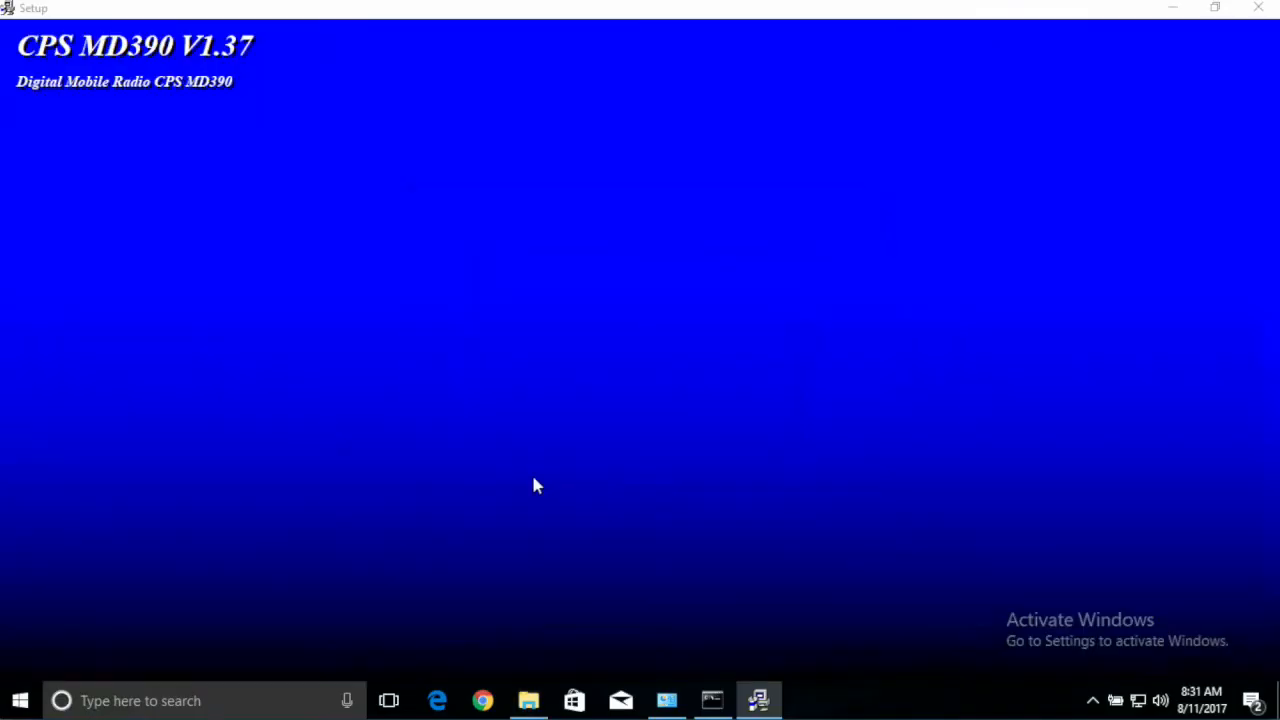
{"action": "left_click", "coordinate": [705, 507]}
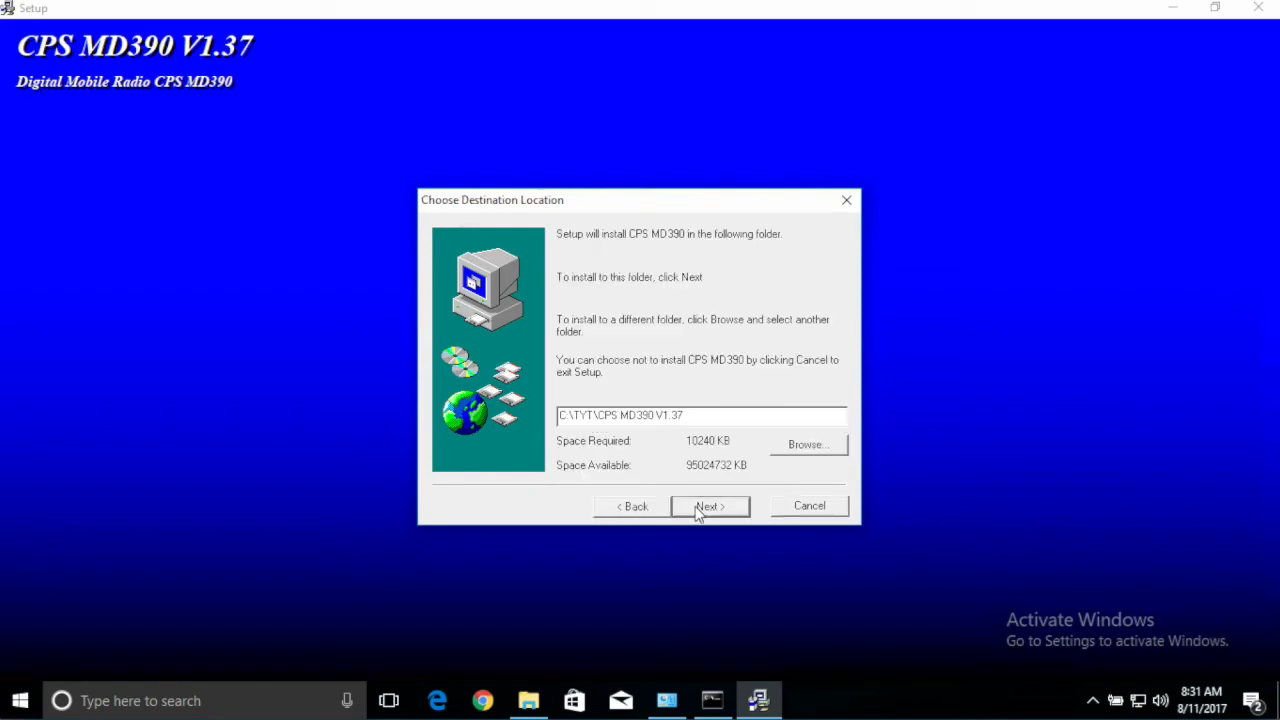
{"action": "left_click", "coordinate": [698, 508]}
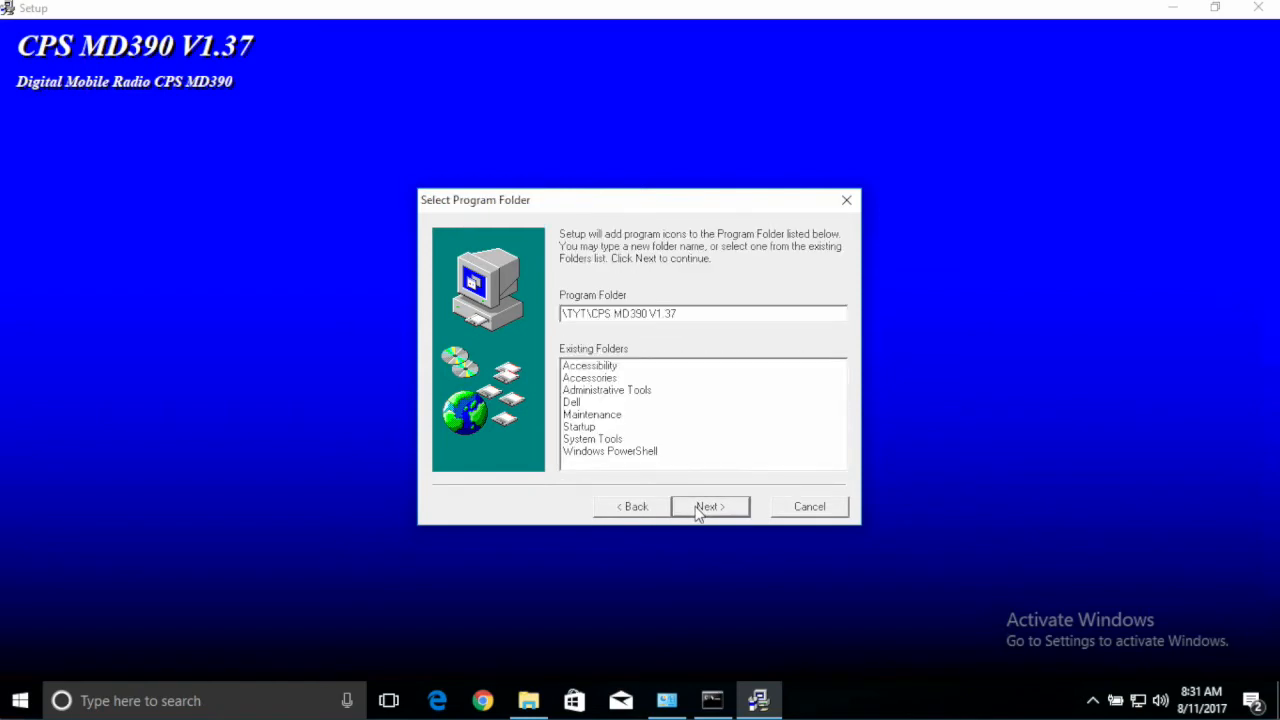
{"action": "left_click", "coordinate": [697, 508]}
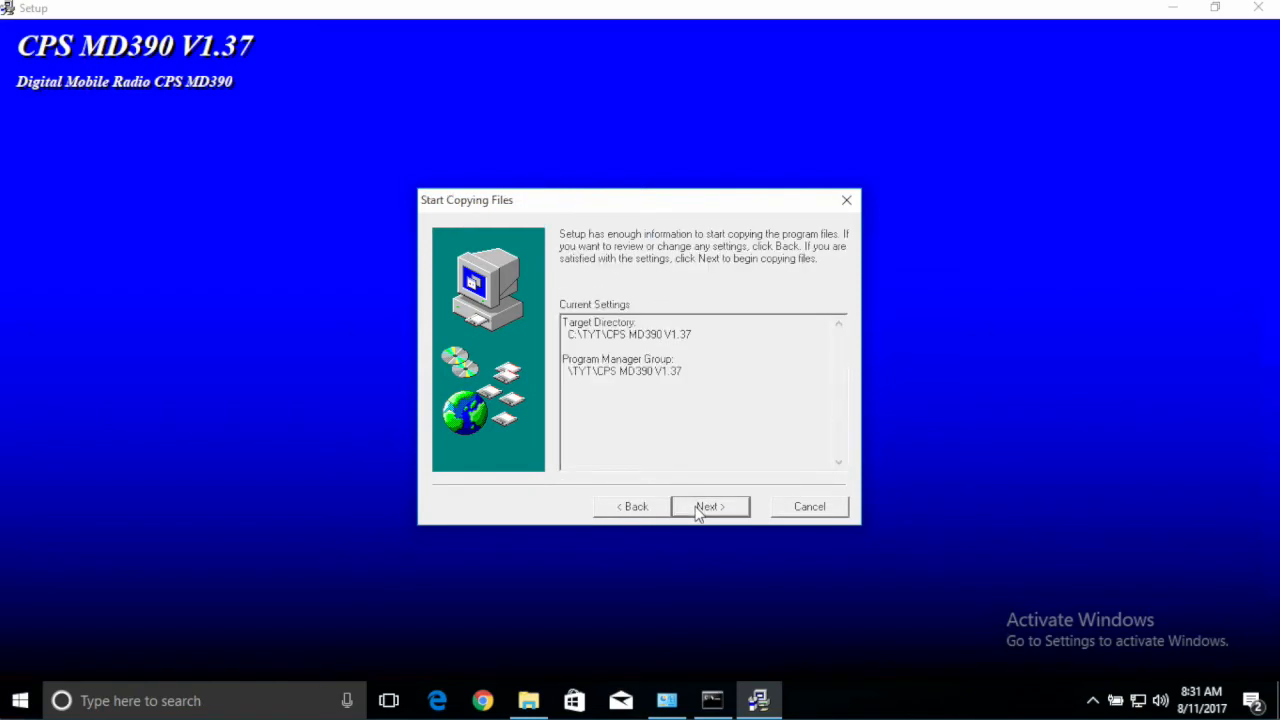
{"action": "left_click", "coordinate": [697, 508]}
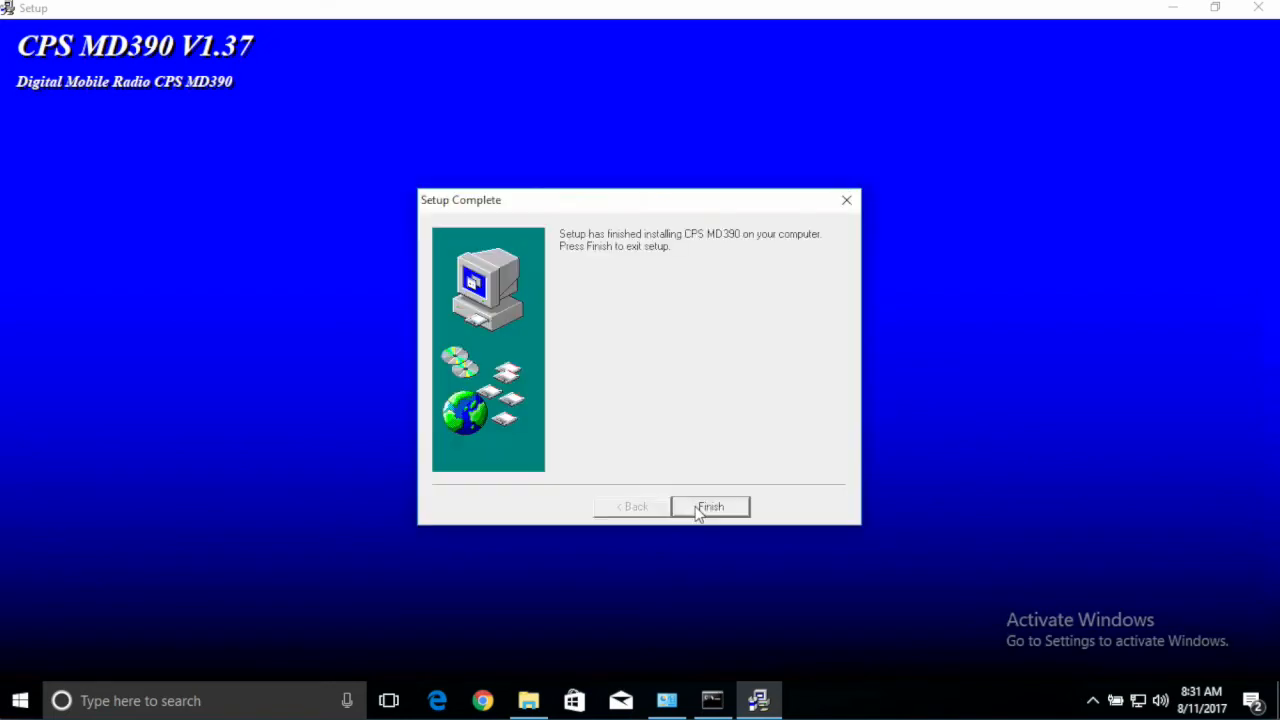
{"action": "left_click", "coordinate": [708, 507]}
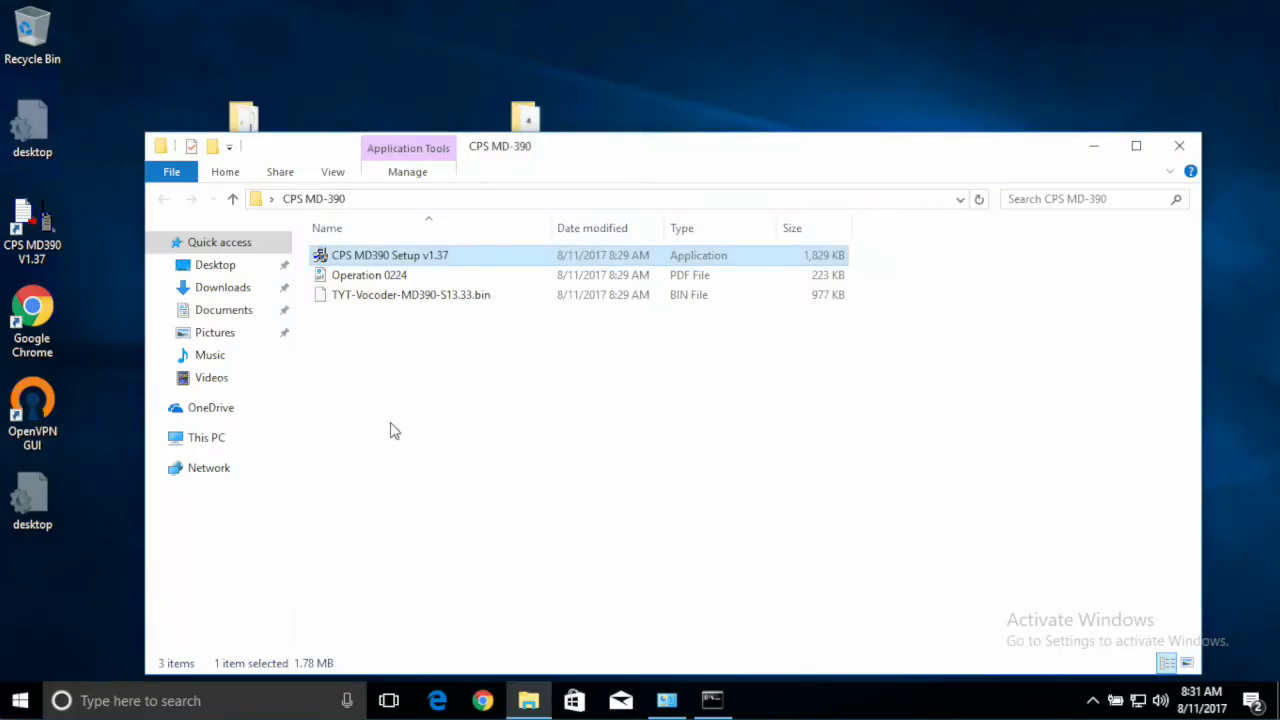
Create a shortcut to CPS-DMR in C:\TYT\CPS MD390 V1.37 and move it to the desktop.
{"action": "left_click", "coordinate": [210, 440]}
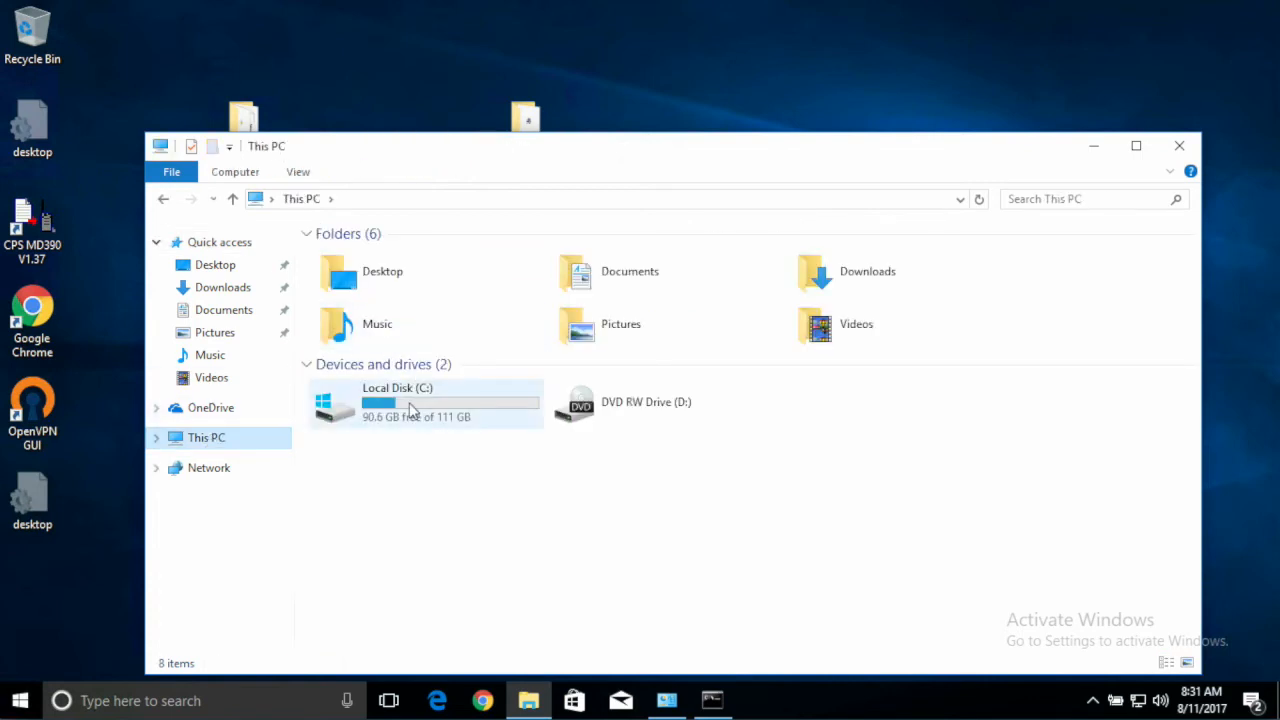
{"action": "double_click", "coordinate": [411, 410]}
{"action": "double_click", "coordinate": [369, 437]}
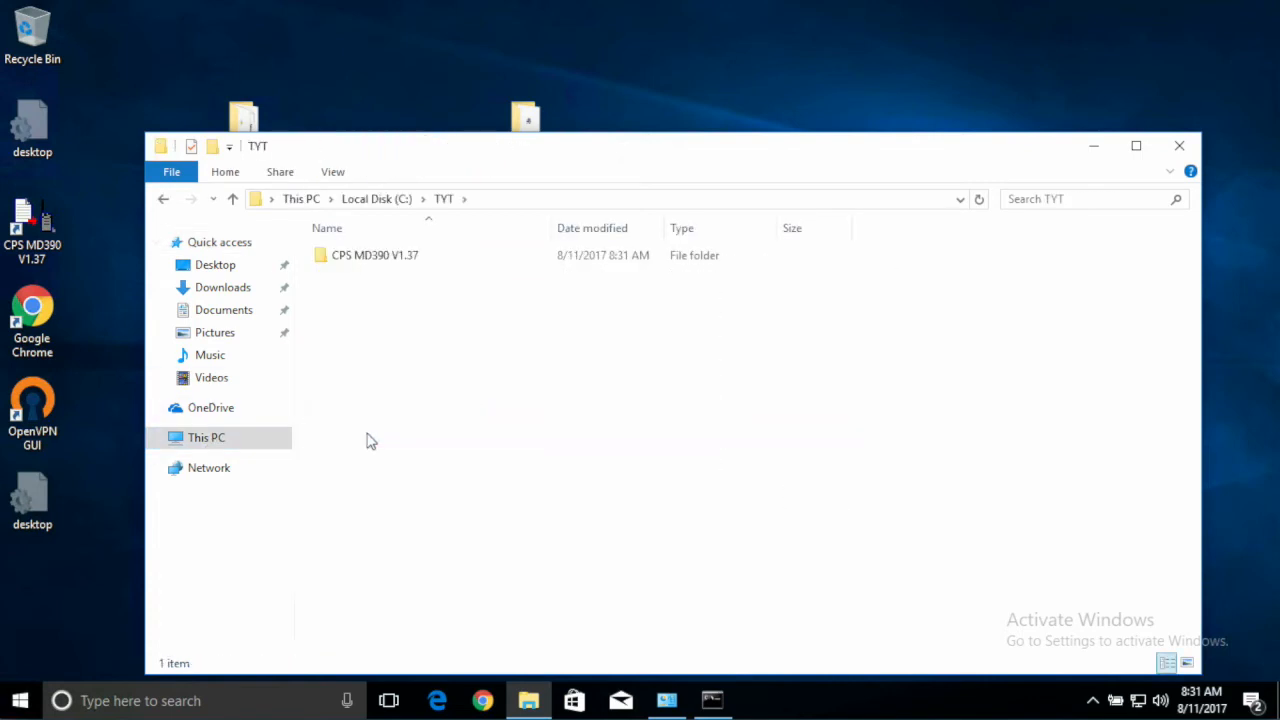
{"action": "double_click", "coordinate": [386, 262]}
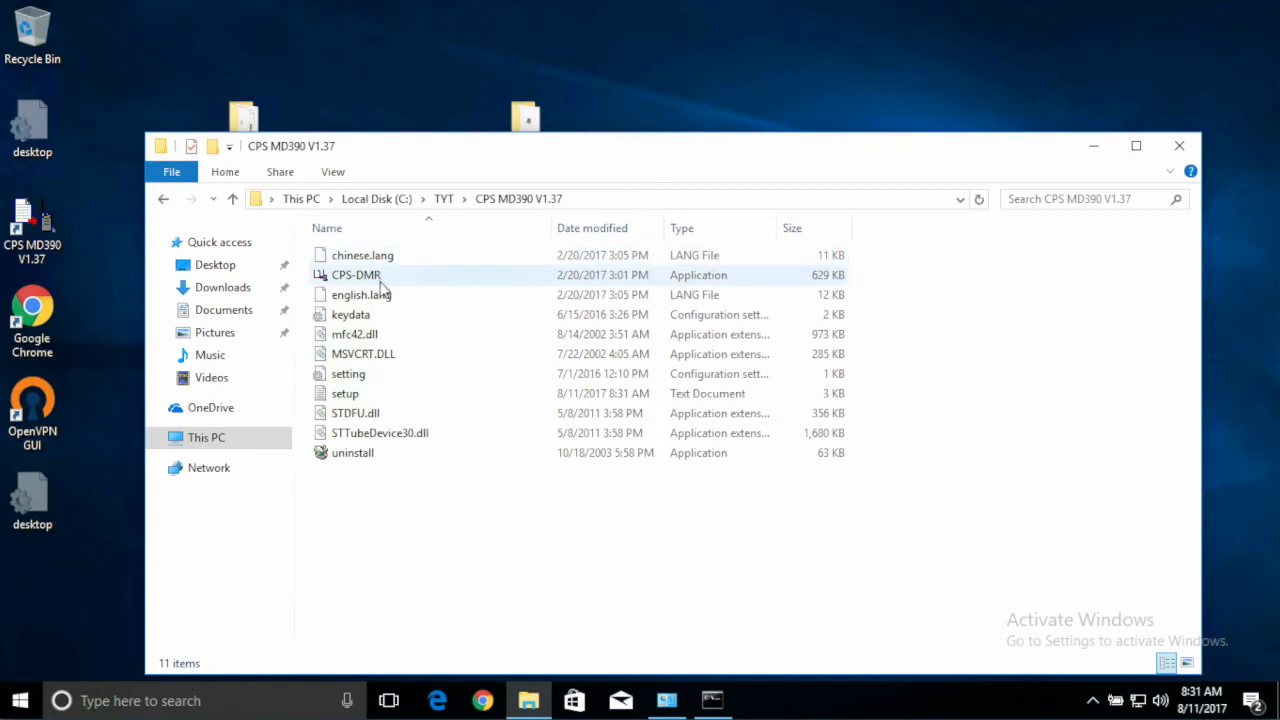
{"action": "right_click", "coordinate": [376, 283]}
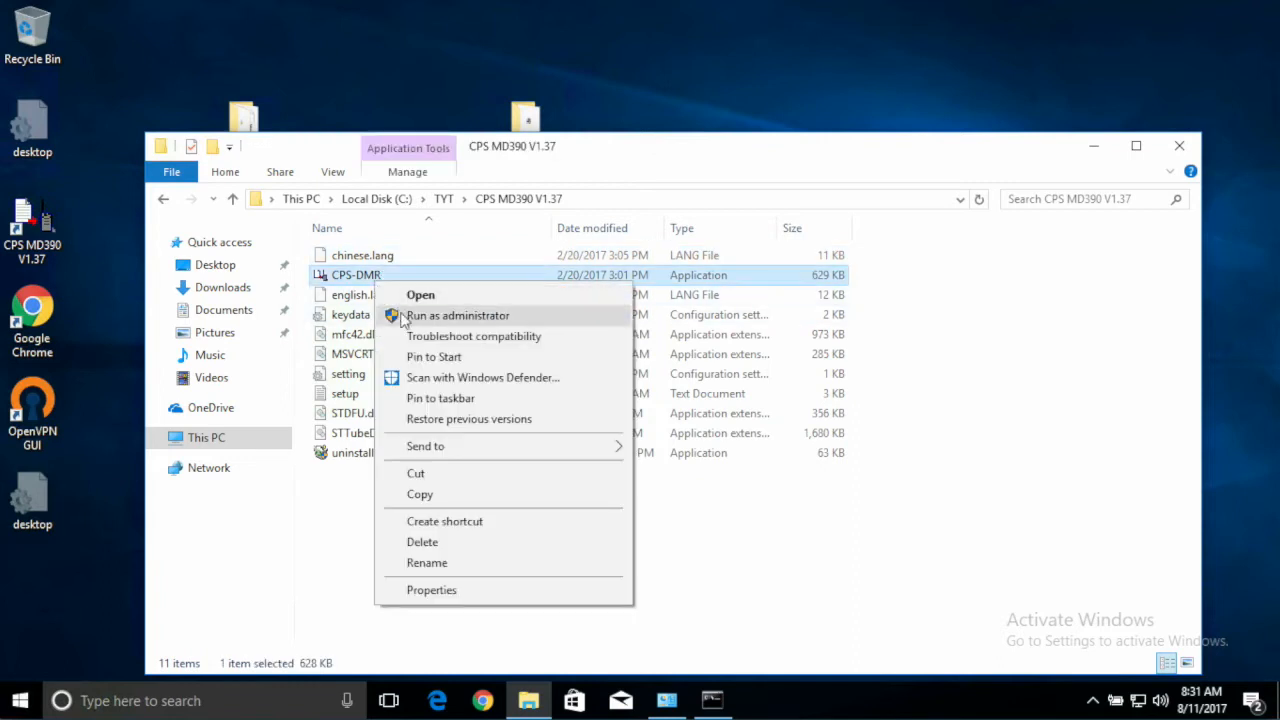
{"action": "left_click", "coordinate": [430, 521]}
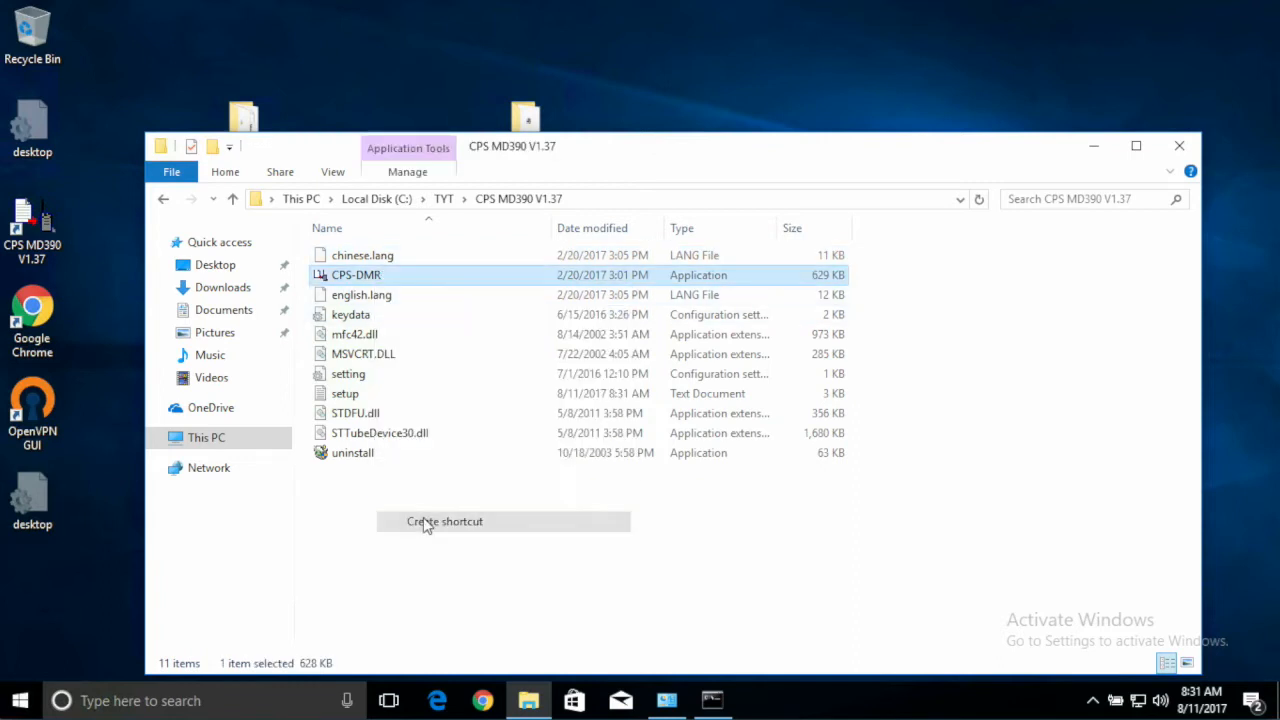
{"action": "left_click_drag", "start_coordinate": [409, 275], "coordinate": [326, 98]}
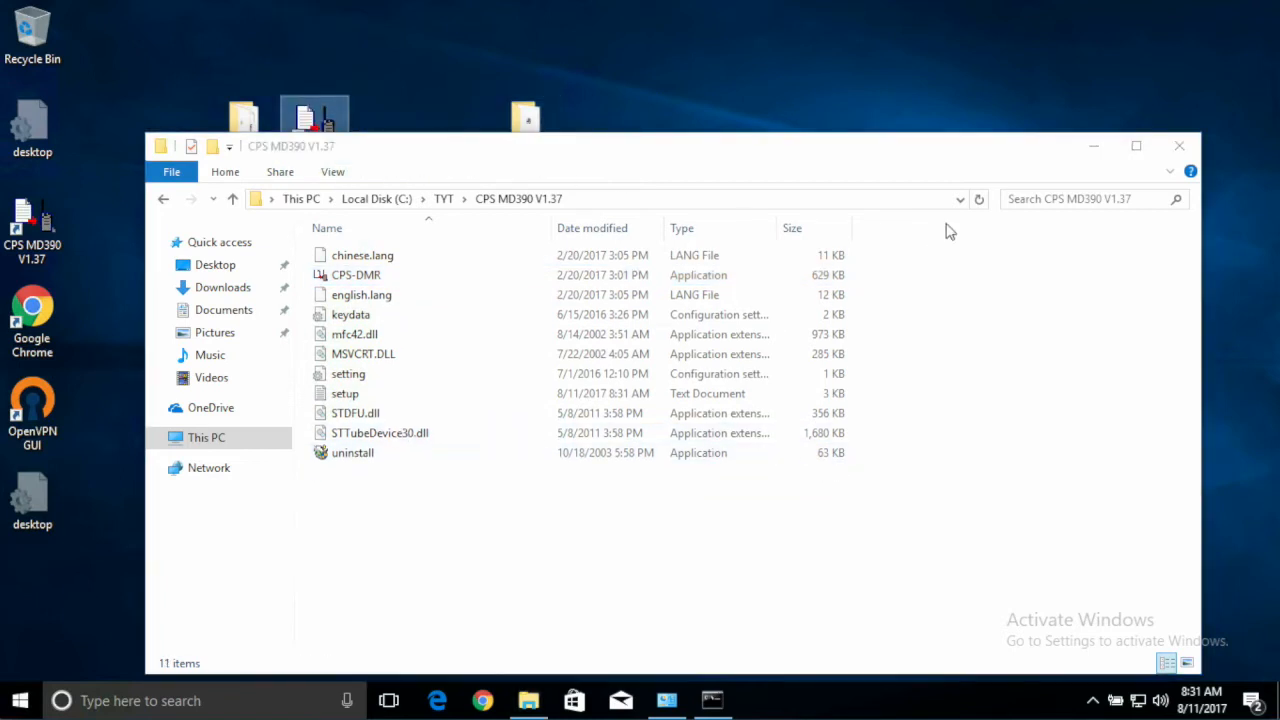
{"action": "left_click", "coordinate": [1185, 150]}
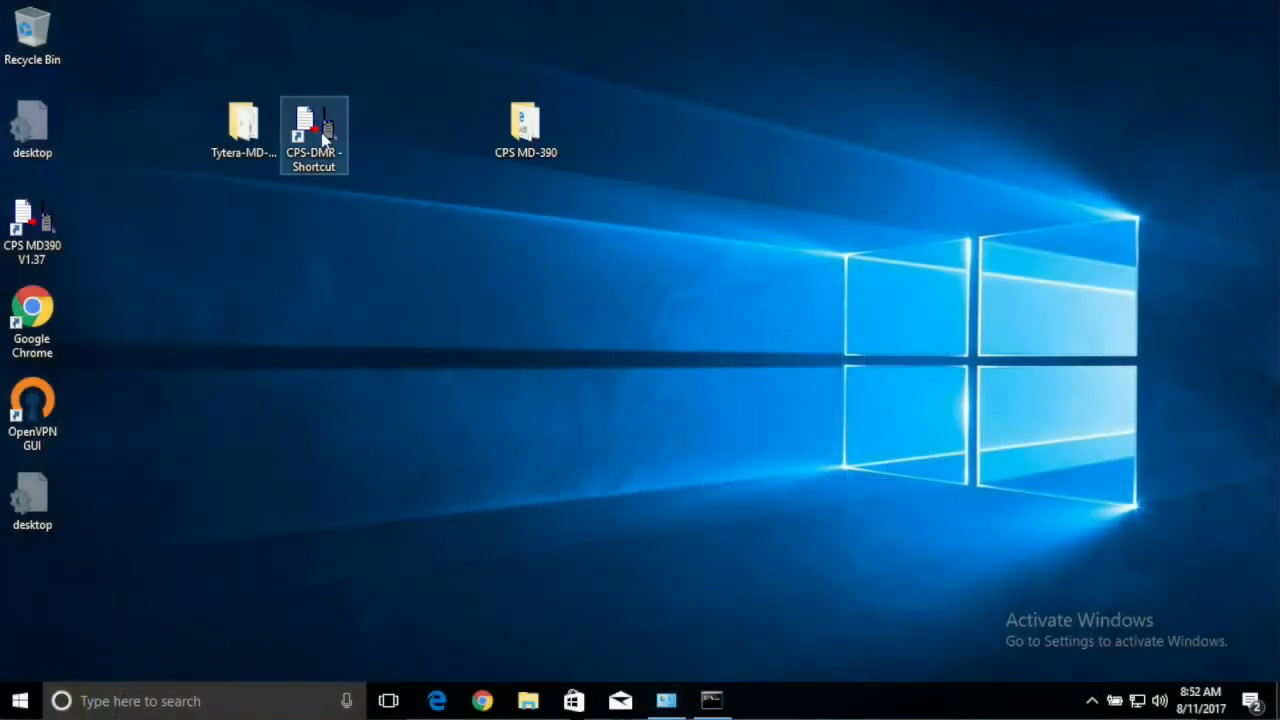
Launch CPS-DMR from the desktop shortcut and switch its interface language to English.
{"action": "double_click", "coordinate": [323, 138]}
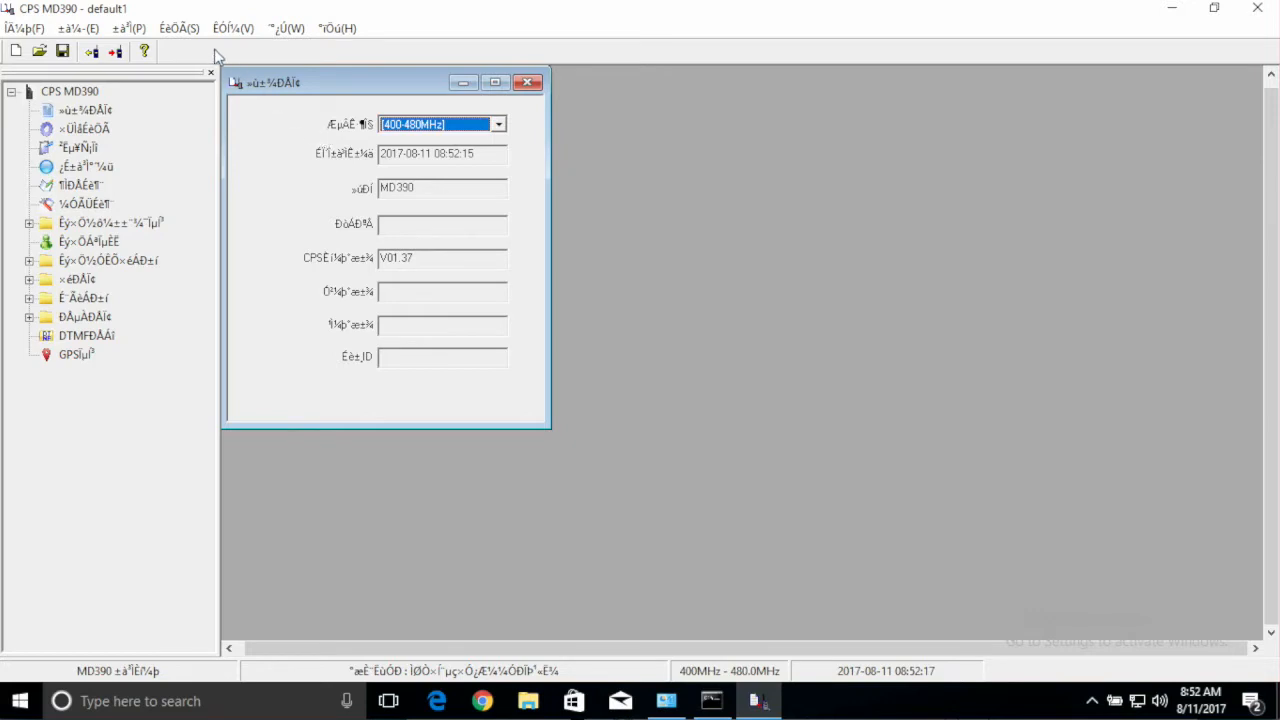
{"action": "left_click", "coordinate": [179, 30]}
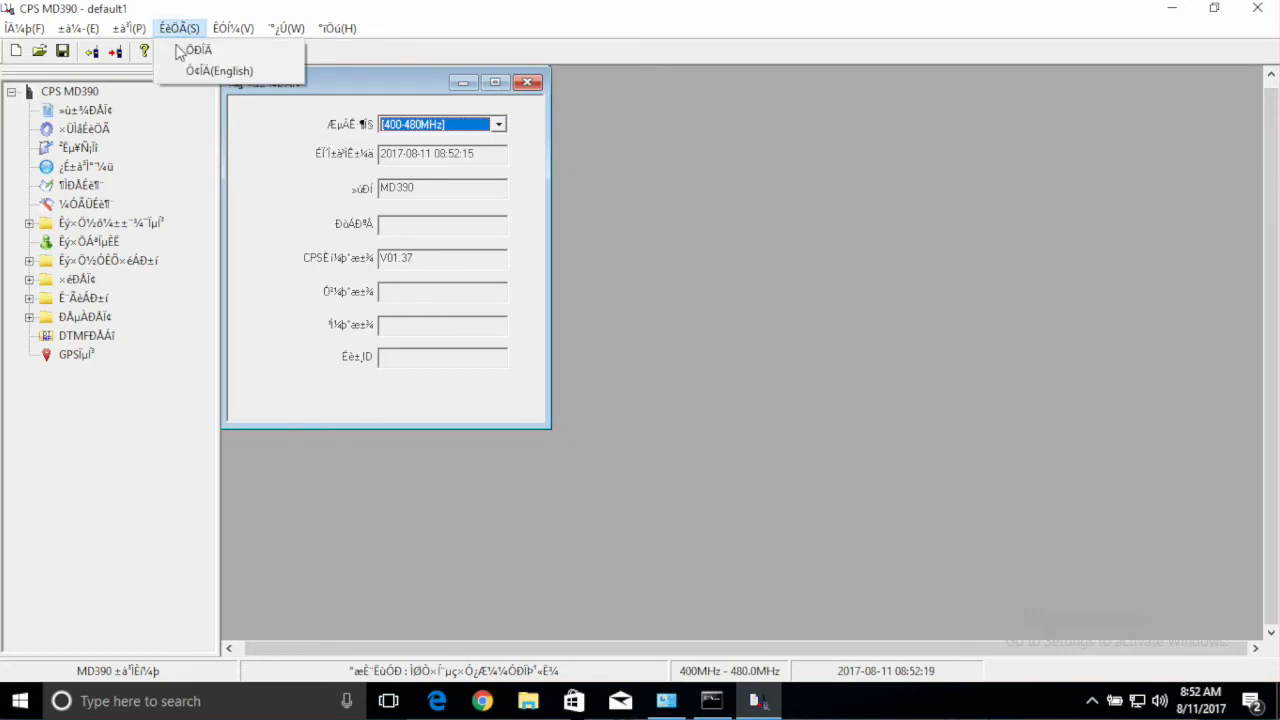
{"action": "left_click", "coordinate": [181, 72]}
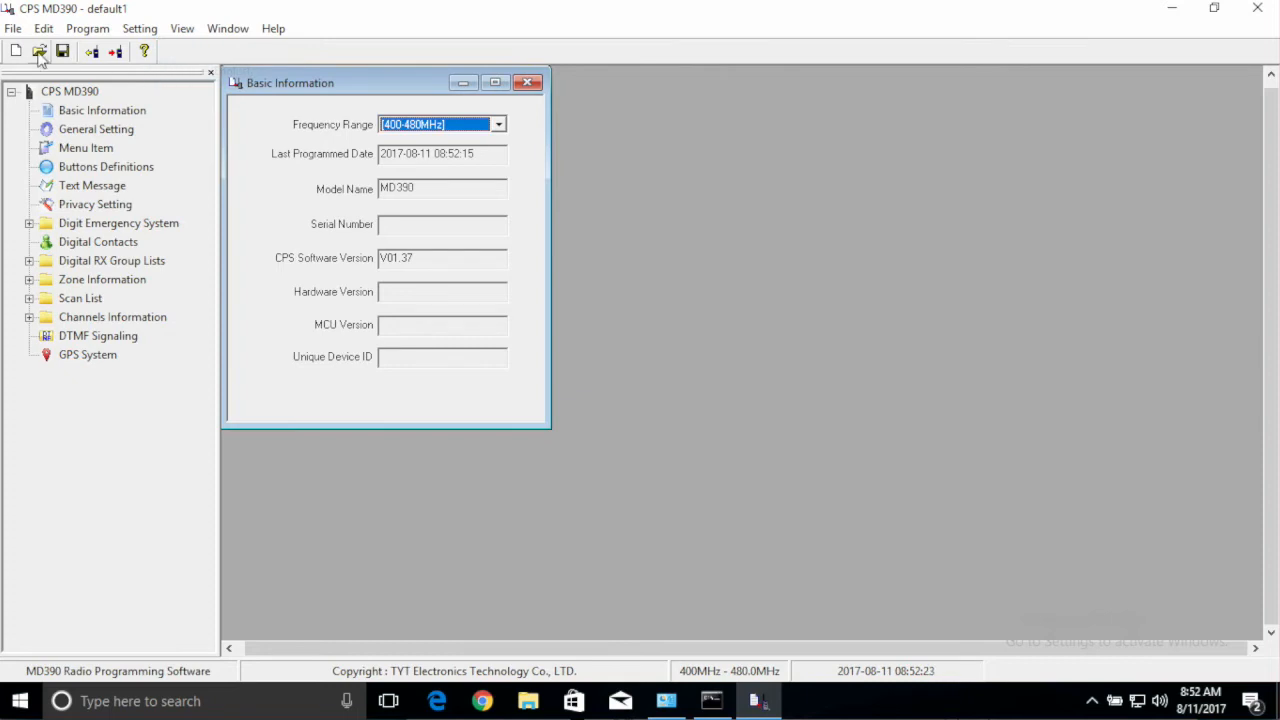
Open the Master_code_plug_MD380_VER4.0_17_July_2017.rdt codeplug from the Downloads folder.
{"action": "left_click", "coordinate": [39, 52]}
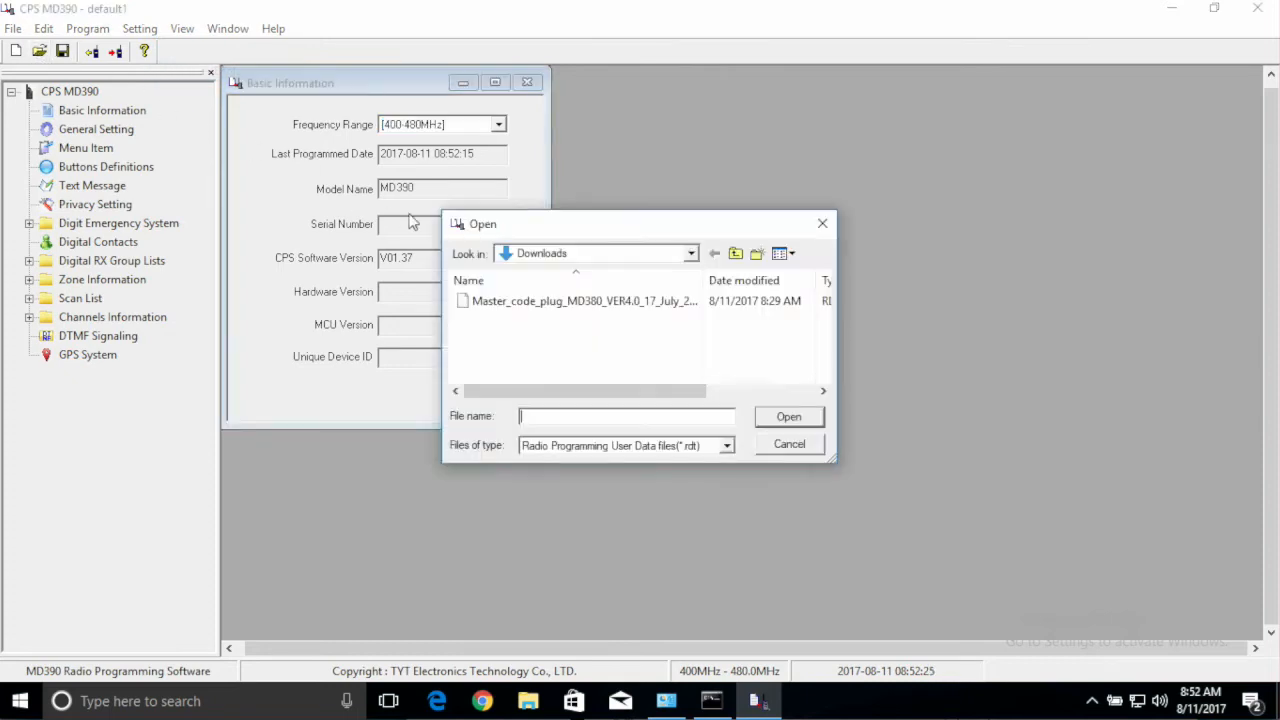
{"action": "left_click", "coordinate": [528, 257]}
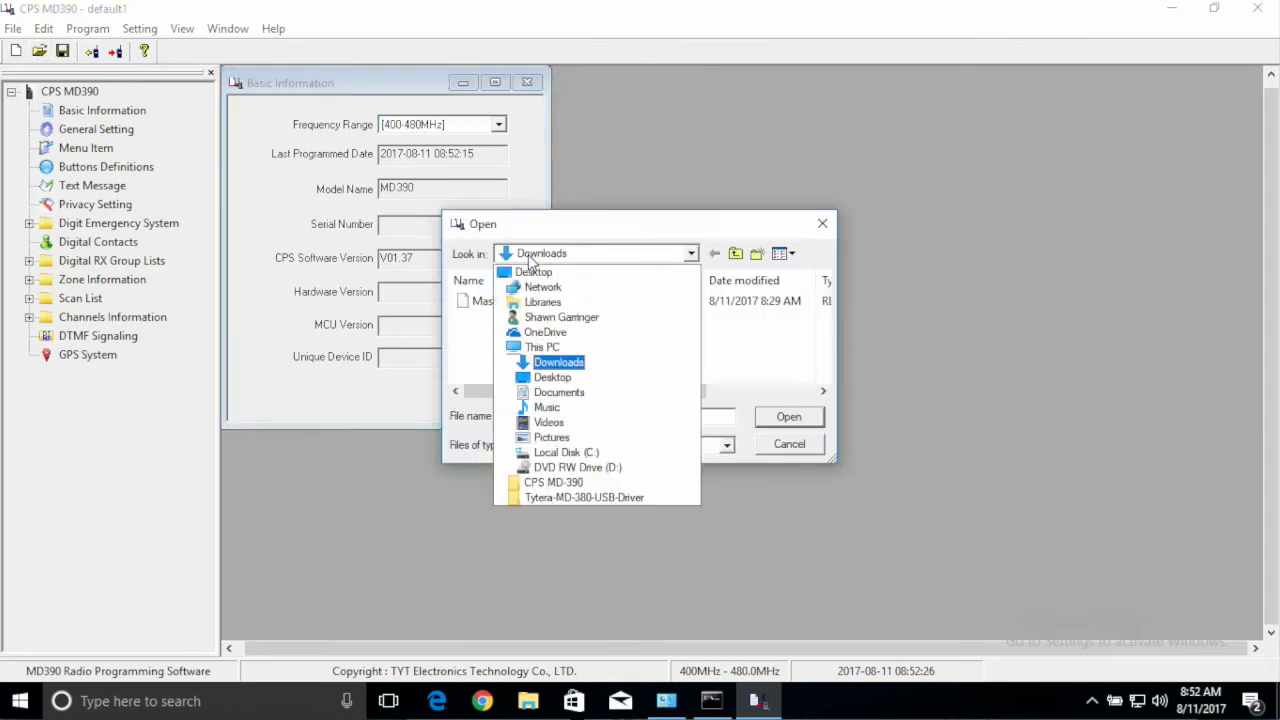
{"action": "left_click", "coordinate": [558, 362]}
{"action": "double_click", "coordinate": [570, 305]}
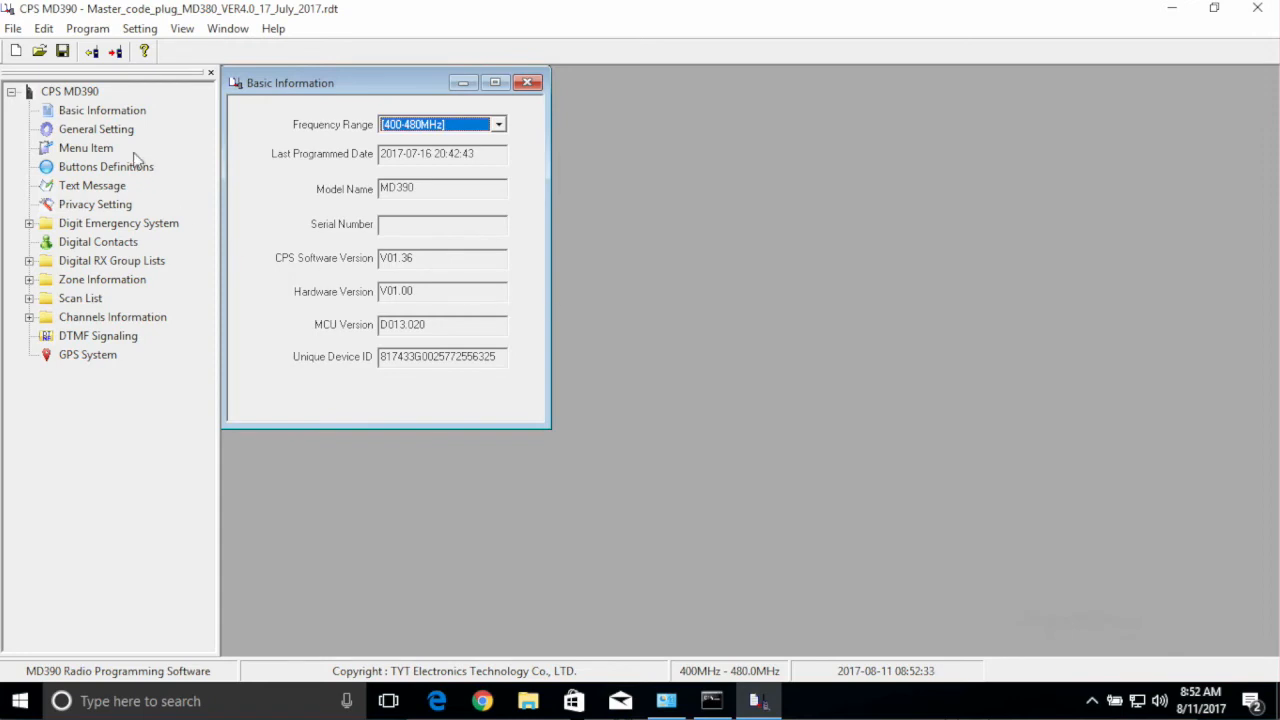
In General Setting, enter the callsign as Radio Name and Intro Screen Line 1, and the DMR ID as Radio ID.
{"action": "left_click", "coordinate": [105, 133]}
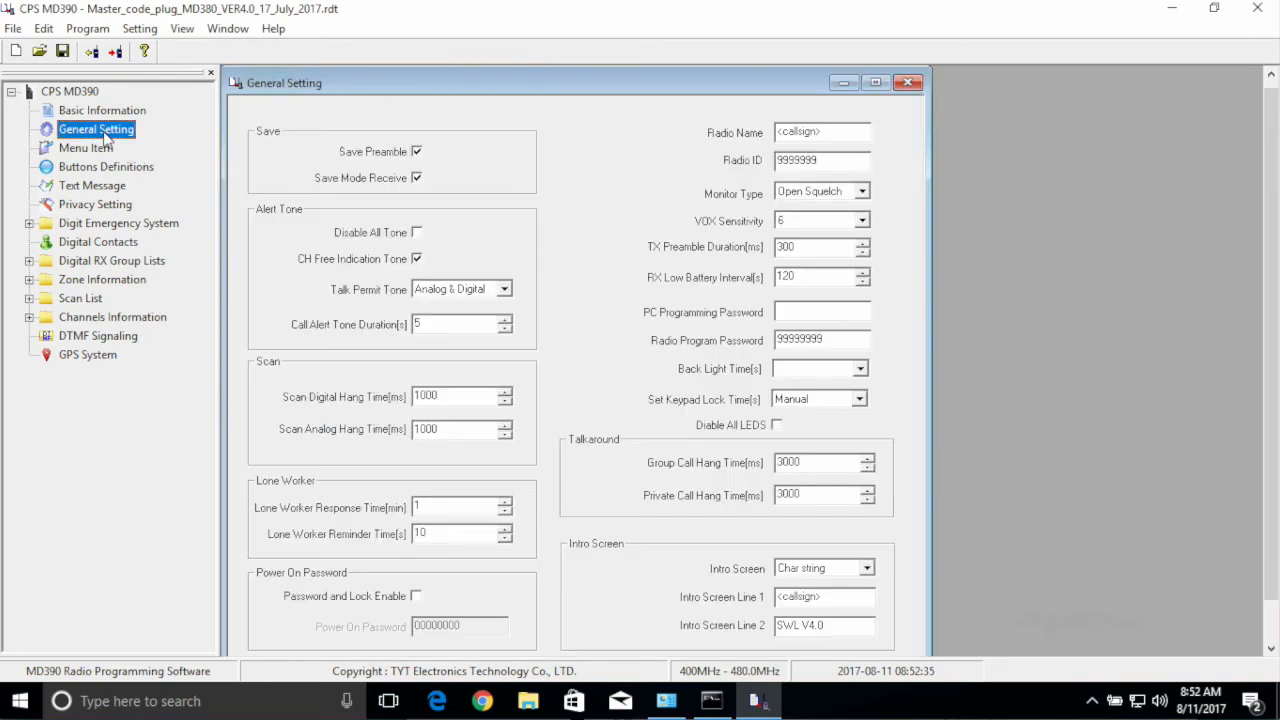
{"action": "double_click", "coordinate": [806, 134]}
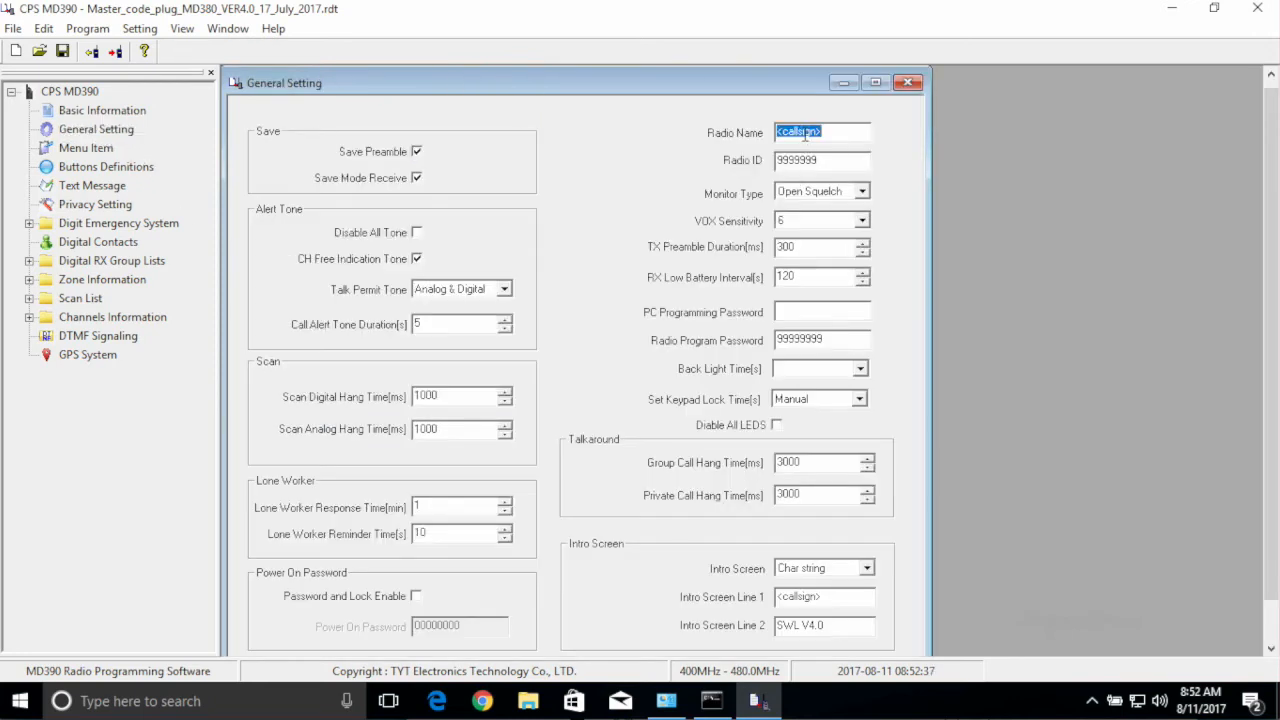
{"action": "type", "text": "N"}
{"action": "left_click_drag", "start_coordinate": [790, 158], "coordinate": [743, 157]}
{"action": "type", "text": "3119198"}
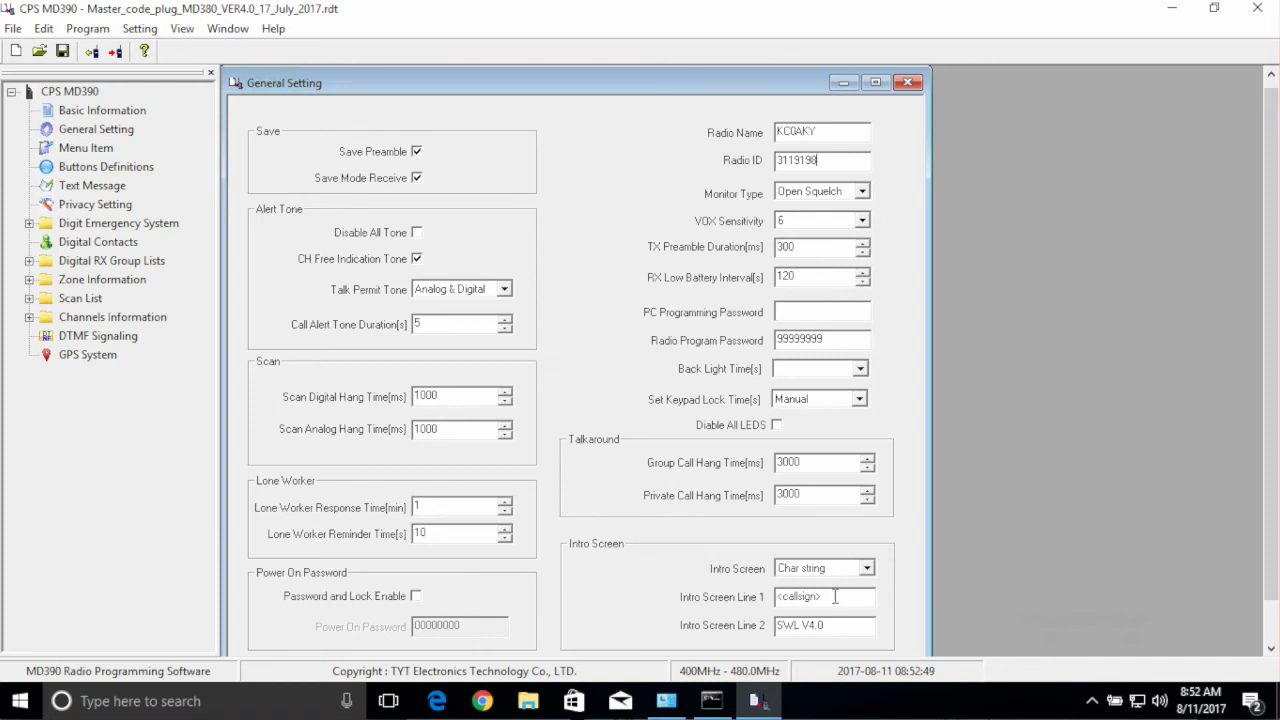
{"action": "left_click_drag", "start_coordinate": [835, 596], "coordinate": [767, 597]}
{"action": "type", "text": "K"}
{"action": "left_click", "coordinate": [98, 33]}
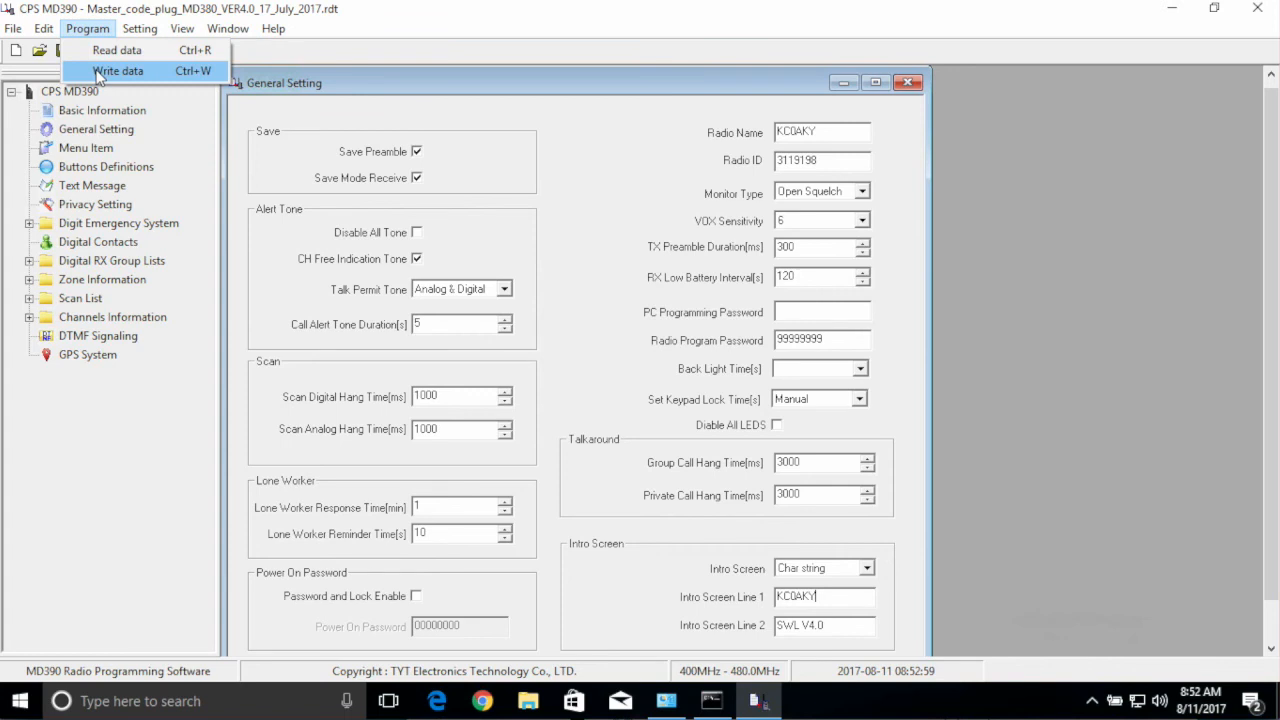
Write the edited codeplug to the radio and acknowledge the success message.
{"action": "left_click", "coordinate": [100, 73]}
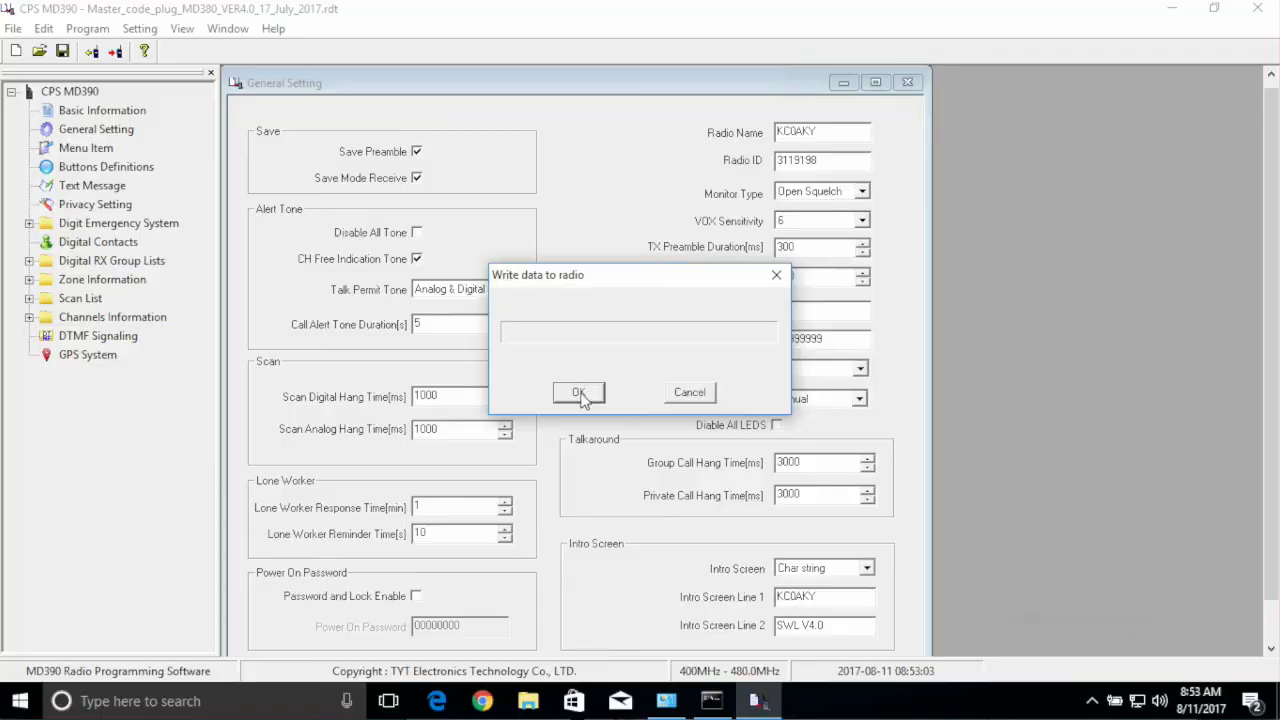
{"action": "left_click", "coordinate": [580, 393]}
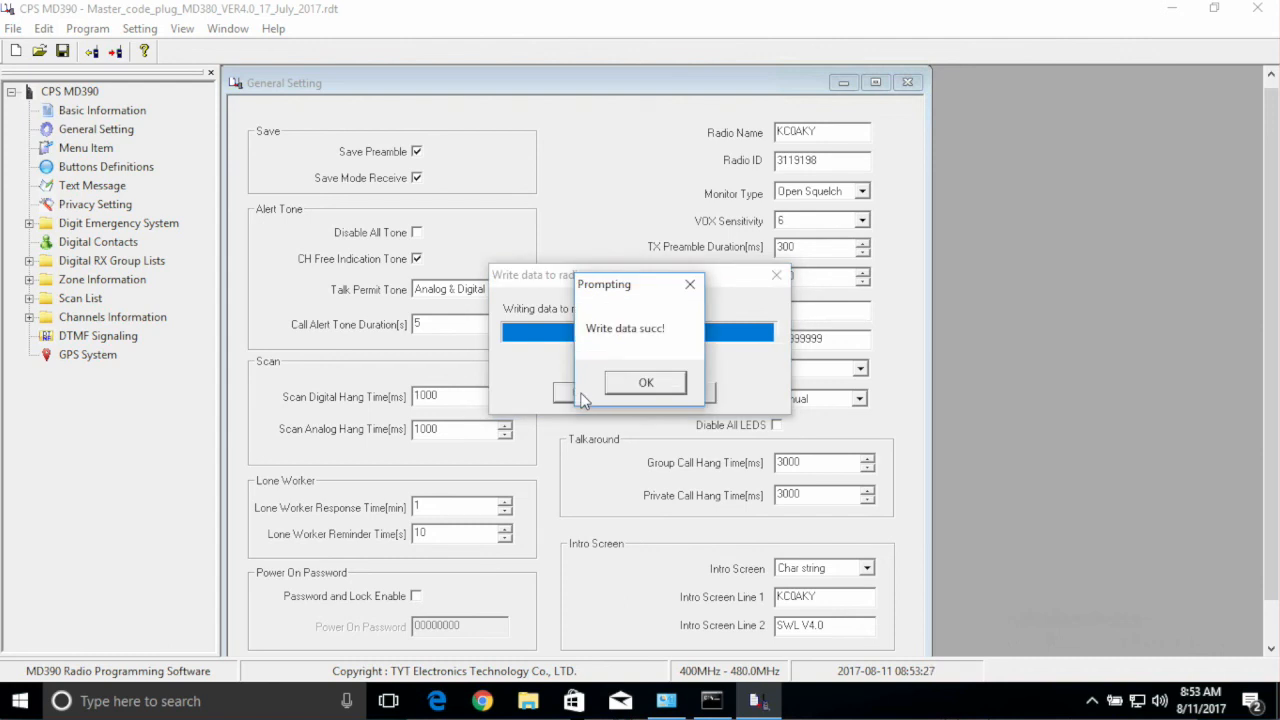
{"action": "left_click", "coordinate": [620, 388]}
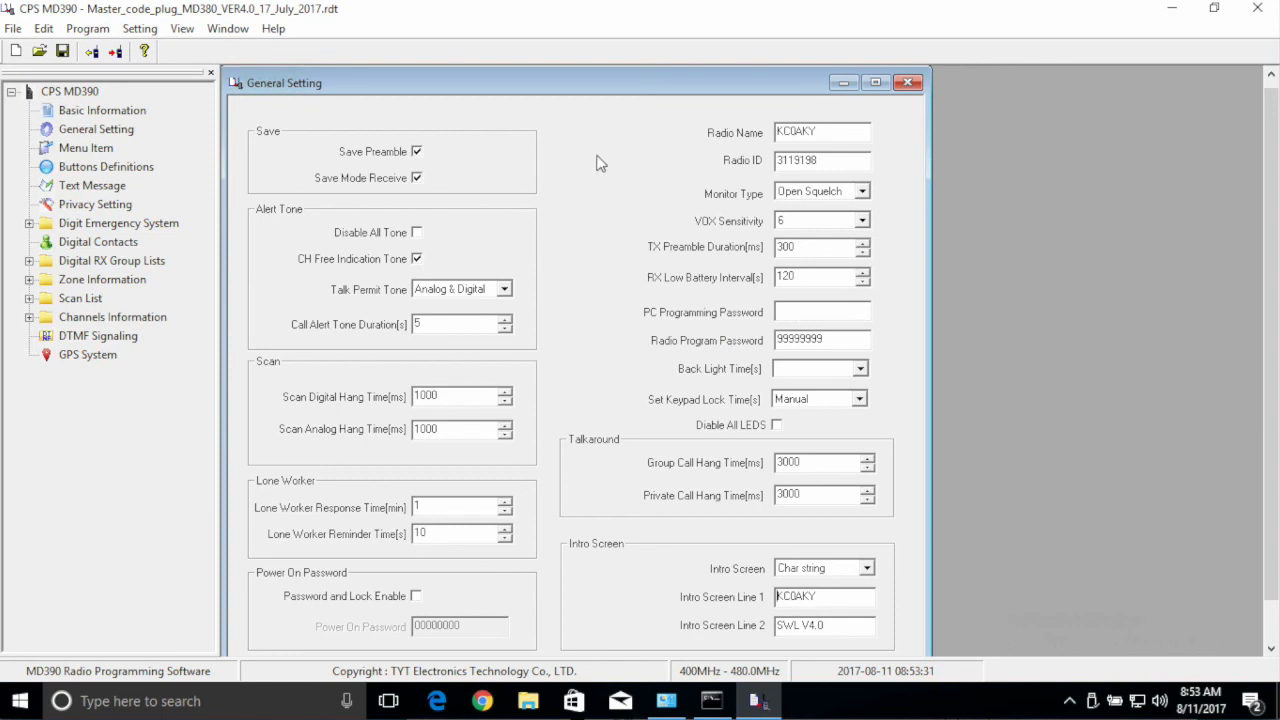
Exit CPS MD390 without saving changes to the codeplug file.
{"action": "left_click", "coordinate": [14, 28]}
{"action": "left_click", "coordinate": [34, 137]}
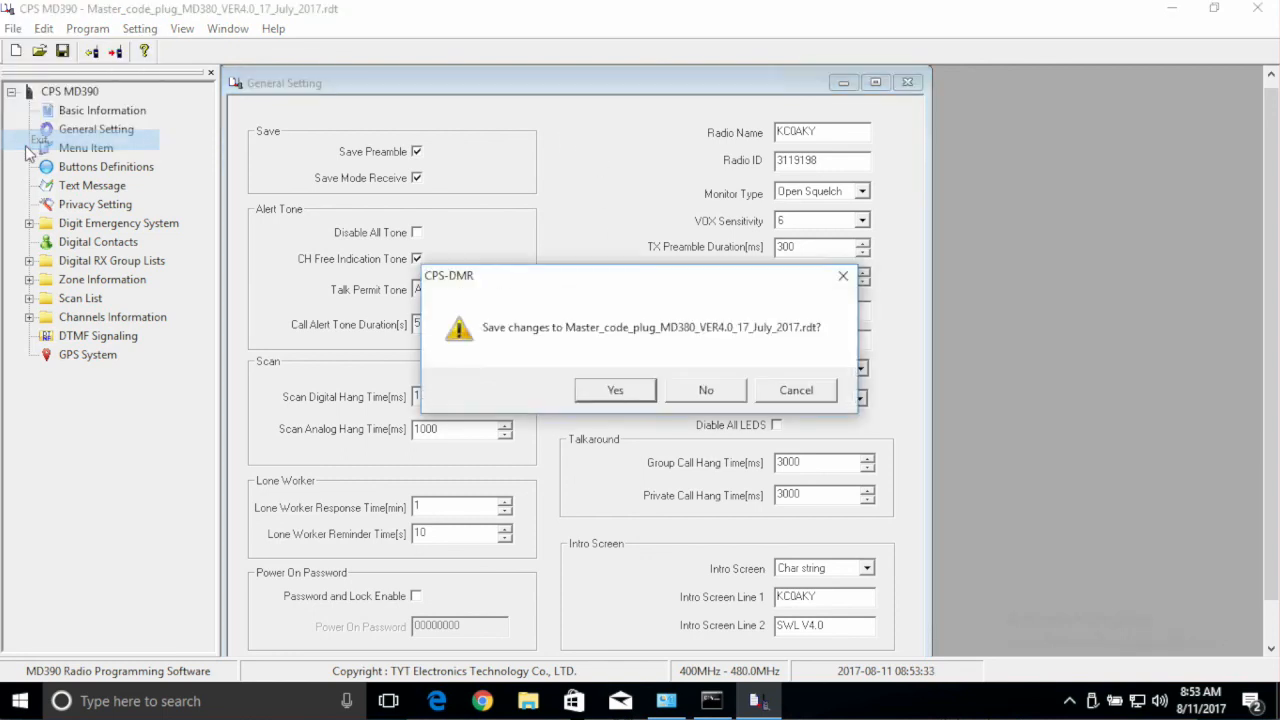
{"action": "left_click", "coordinate": [684, 390]}
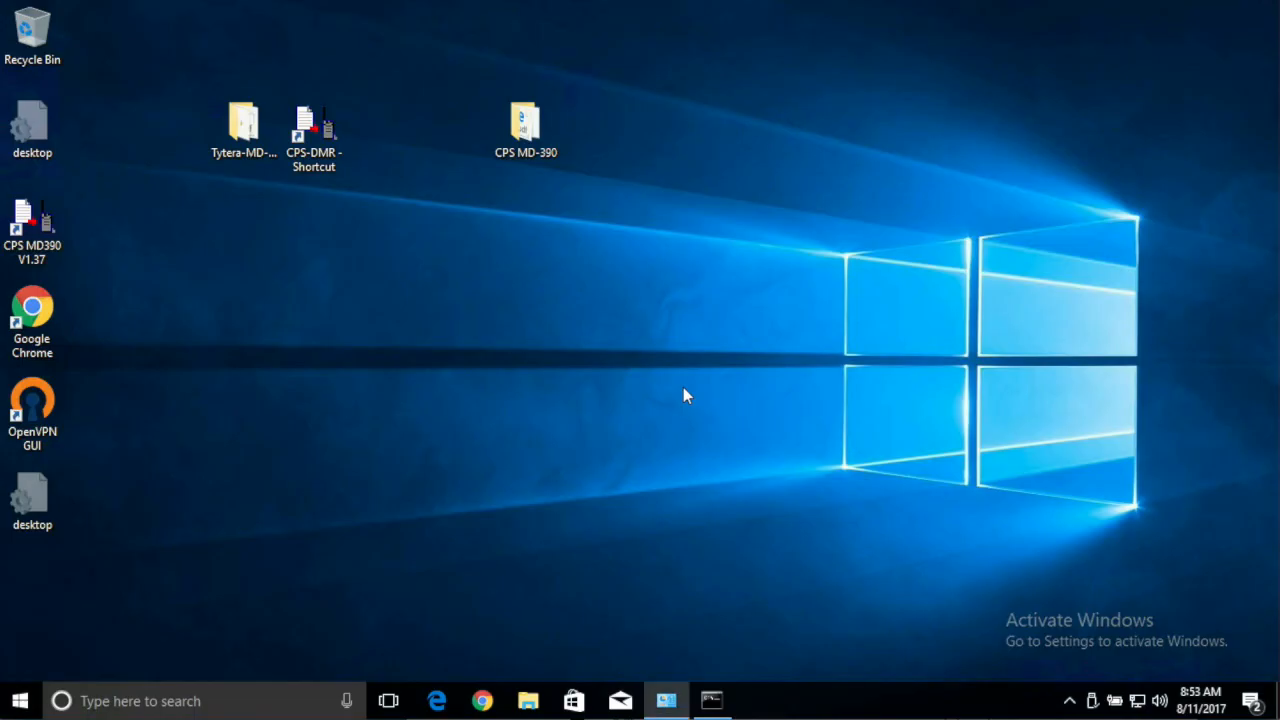